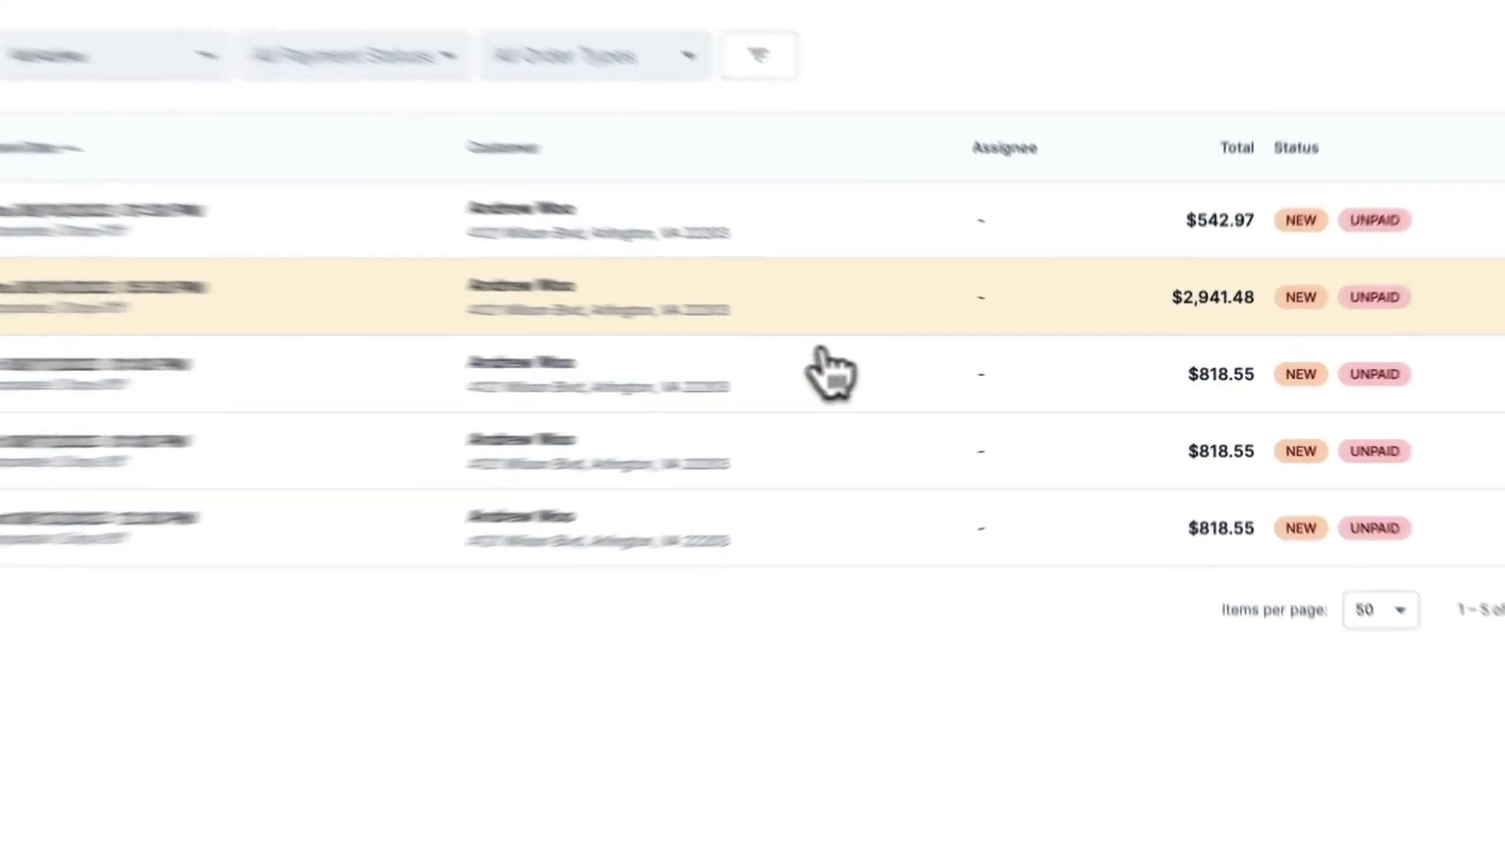
Open order 507 and review its items: Cinnamon Rolls, Spice Rubbed Wings and Pacchero
{"action": "left_click", "coordinate": [823, 329]}
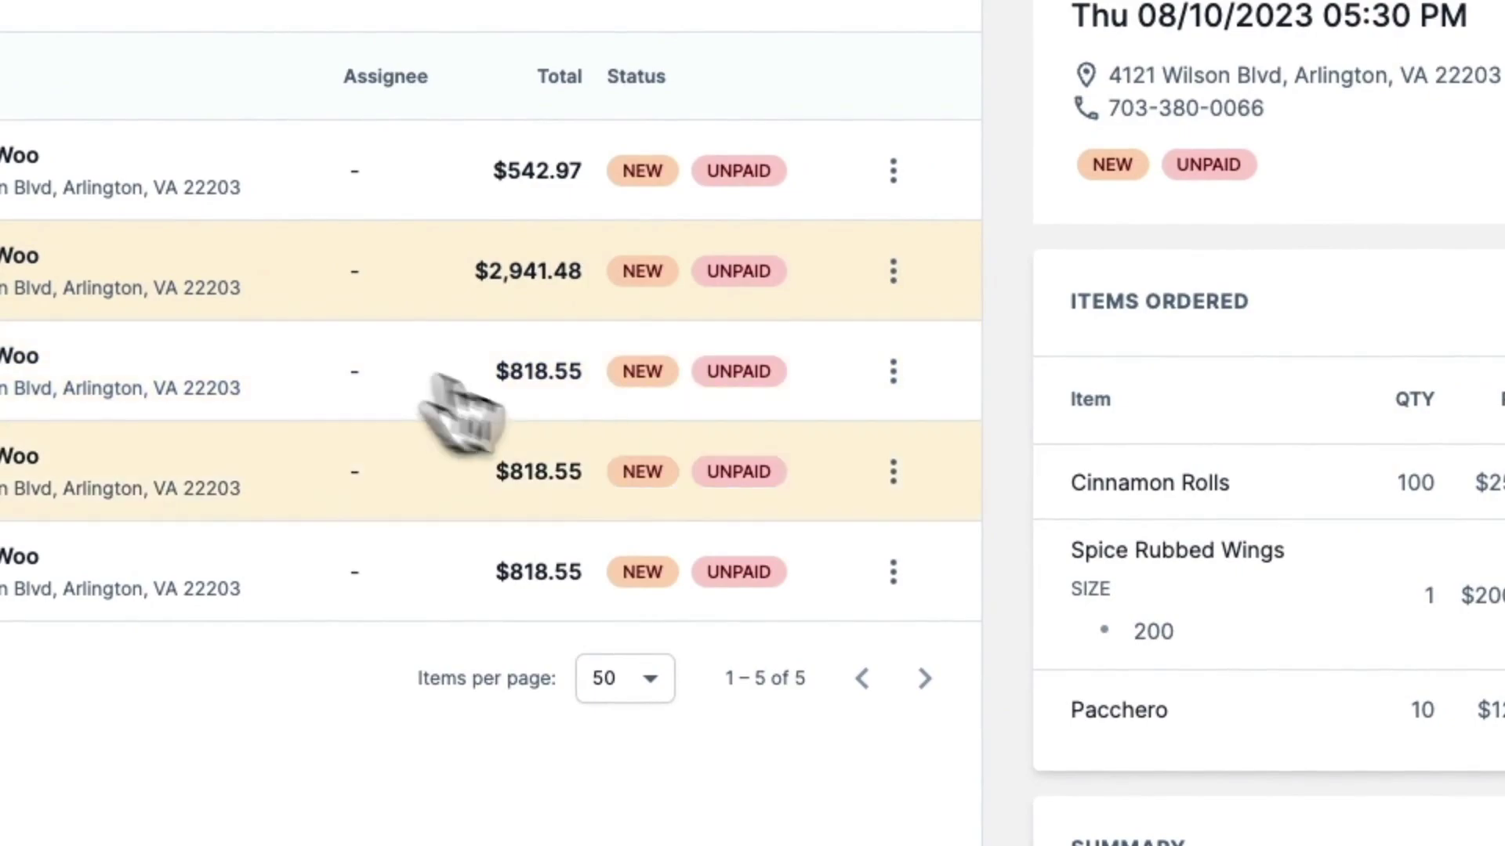
{"action": "left_click_drag", "start_coordinate": [1071, 480], "coordinate": [1307, 502]}
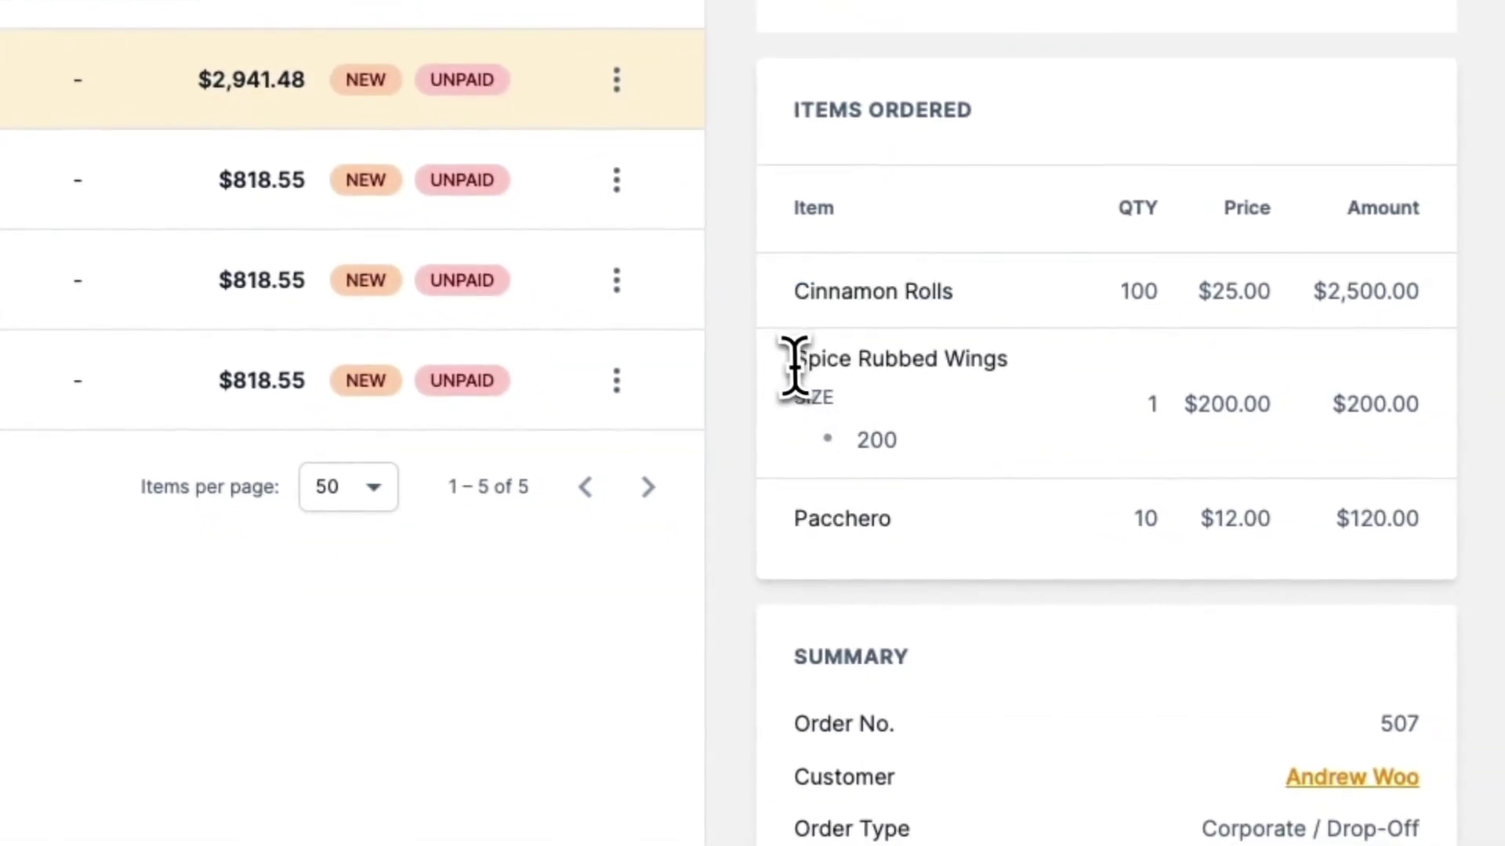
{"action": "left_click_drag", "start_coordinate": [996, 502], "coordinate": [1281, 517]}
{"action": "left_click_drag", "start_coordinate": [793, 519], "coordinate": [873, 520]}
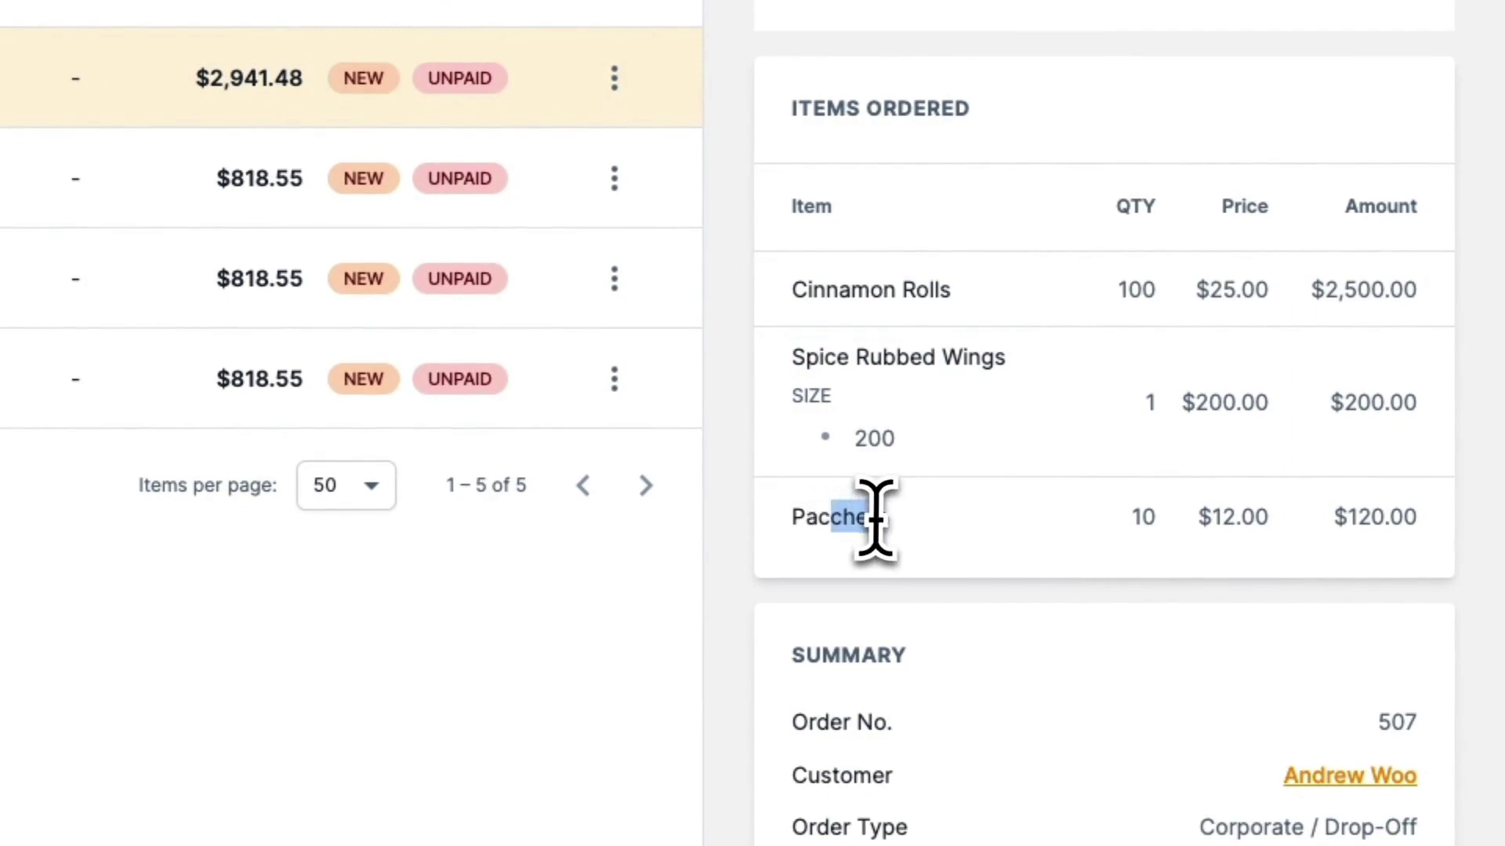
{"action": "left_click", "coordinate": [873, 521]}
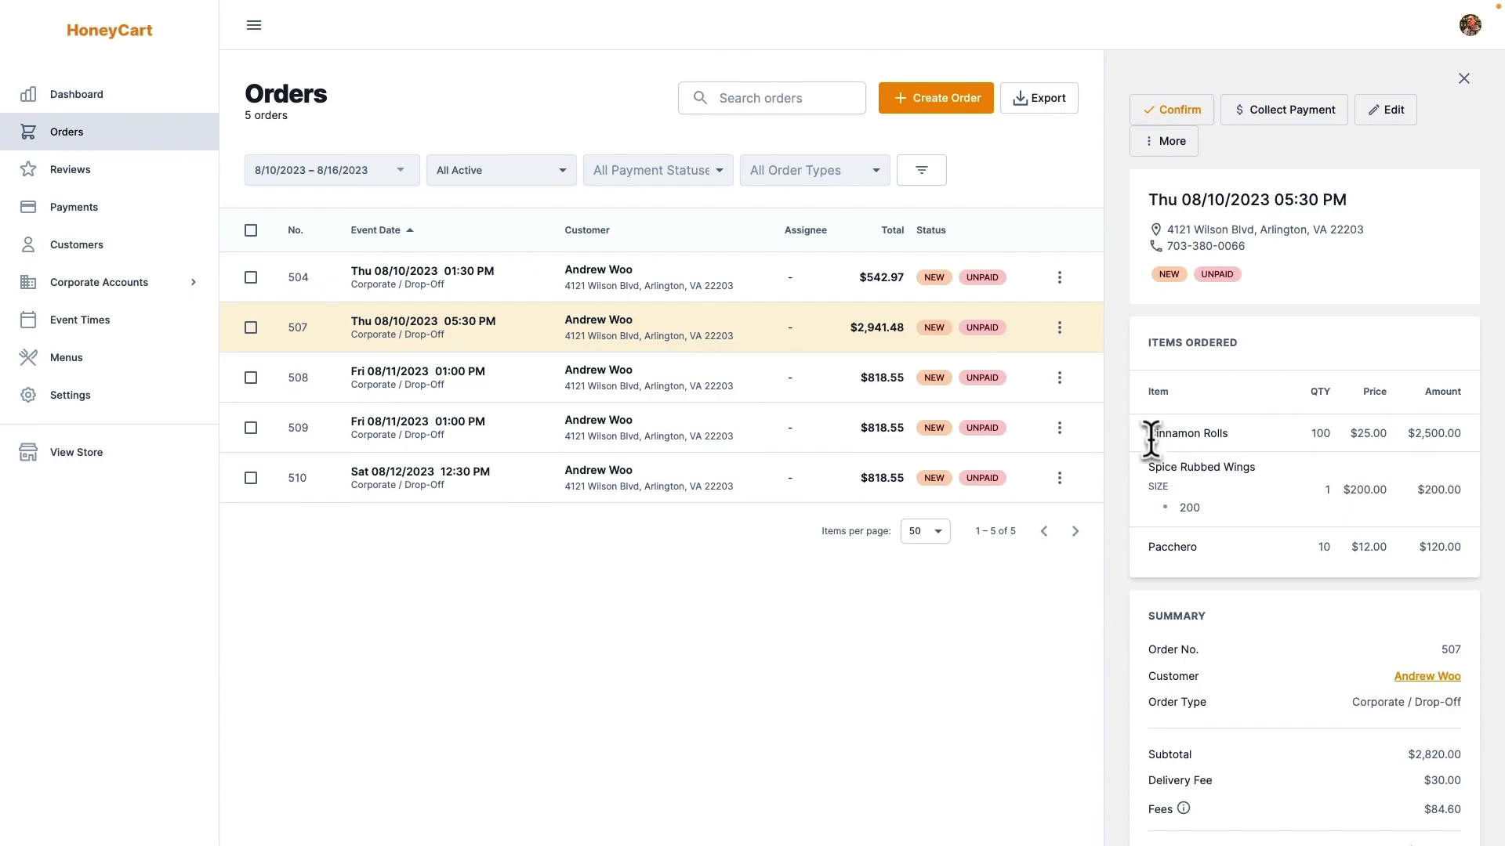
{"action": "left_click_drag", "start_coordinate": [1150, 436], "coordinate": [1250, 439]}
{"action": "left_click", "coordinate": [1016, 611]}
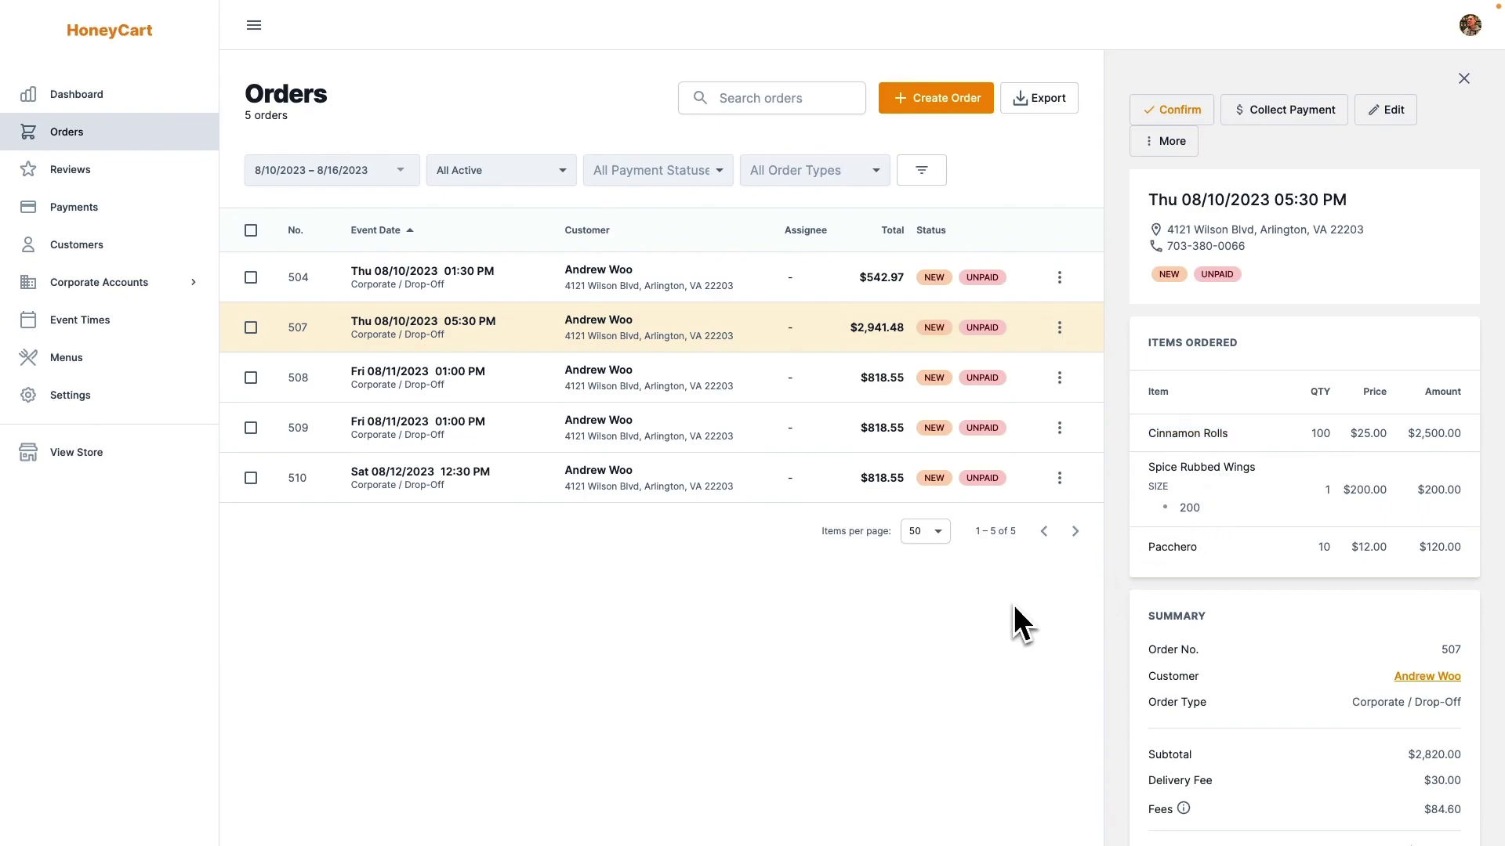
Open order 507's actions menu and show its Preview and Download choices
{"action": "left_click", "coordinate": [1063, 329]}
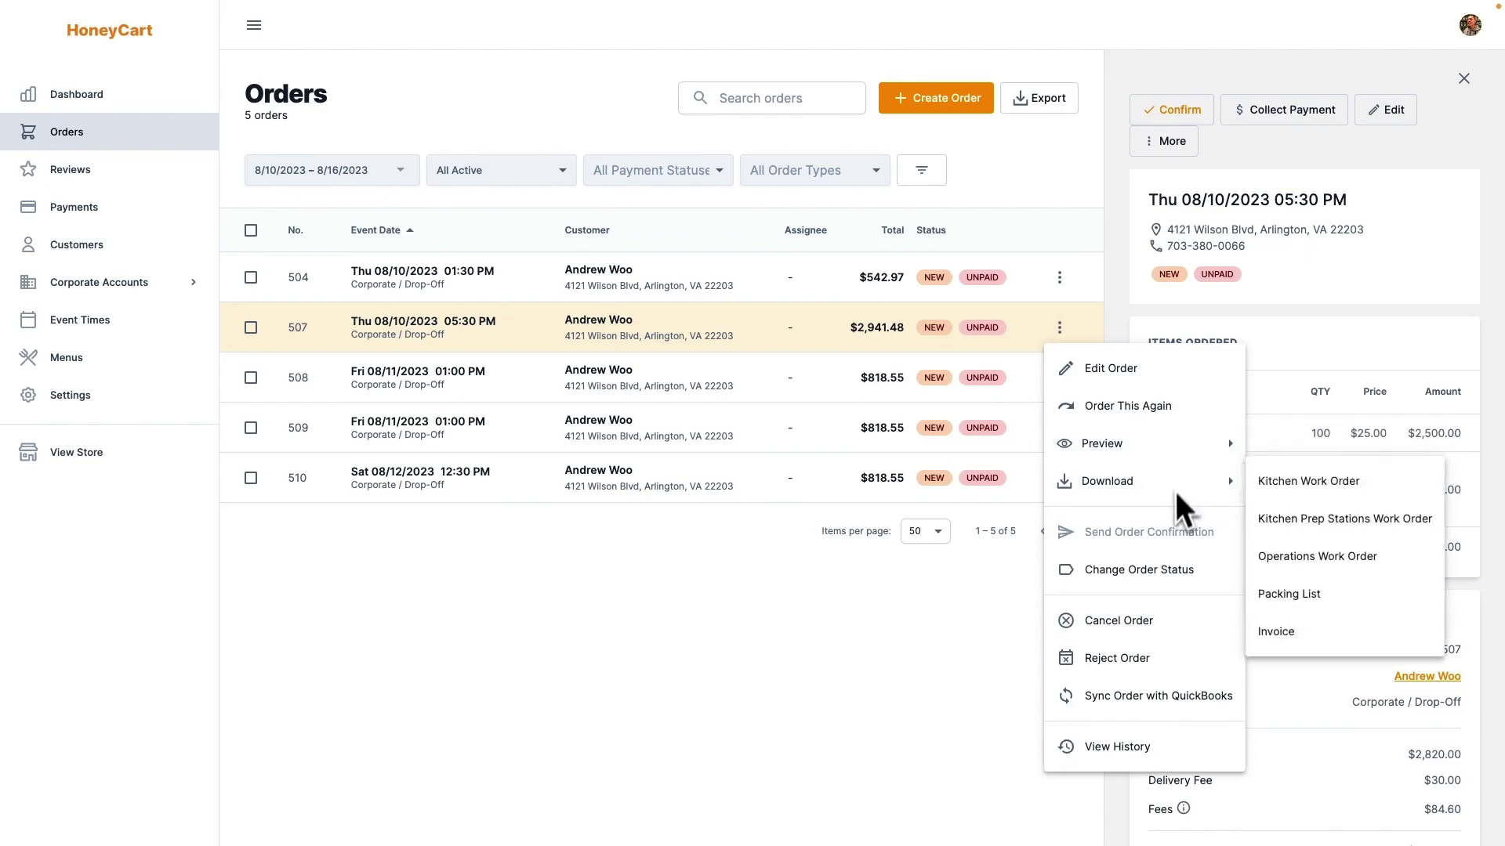
{"action": "mouse_move", "coordinate": [1191, 451]}
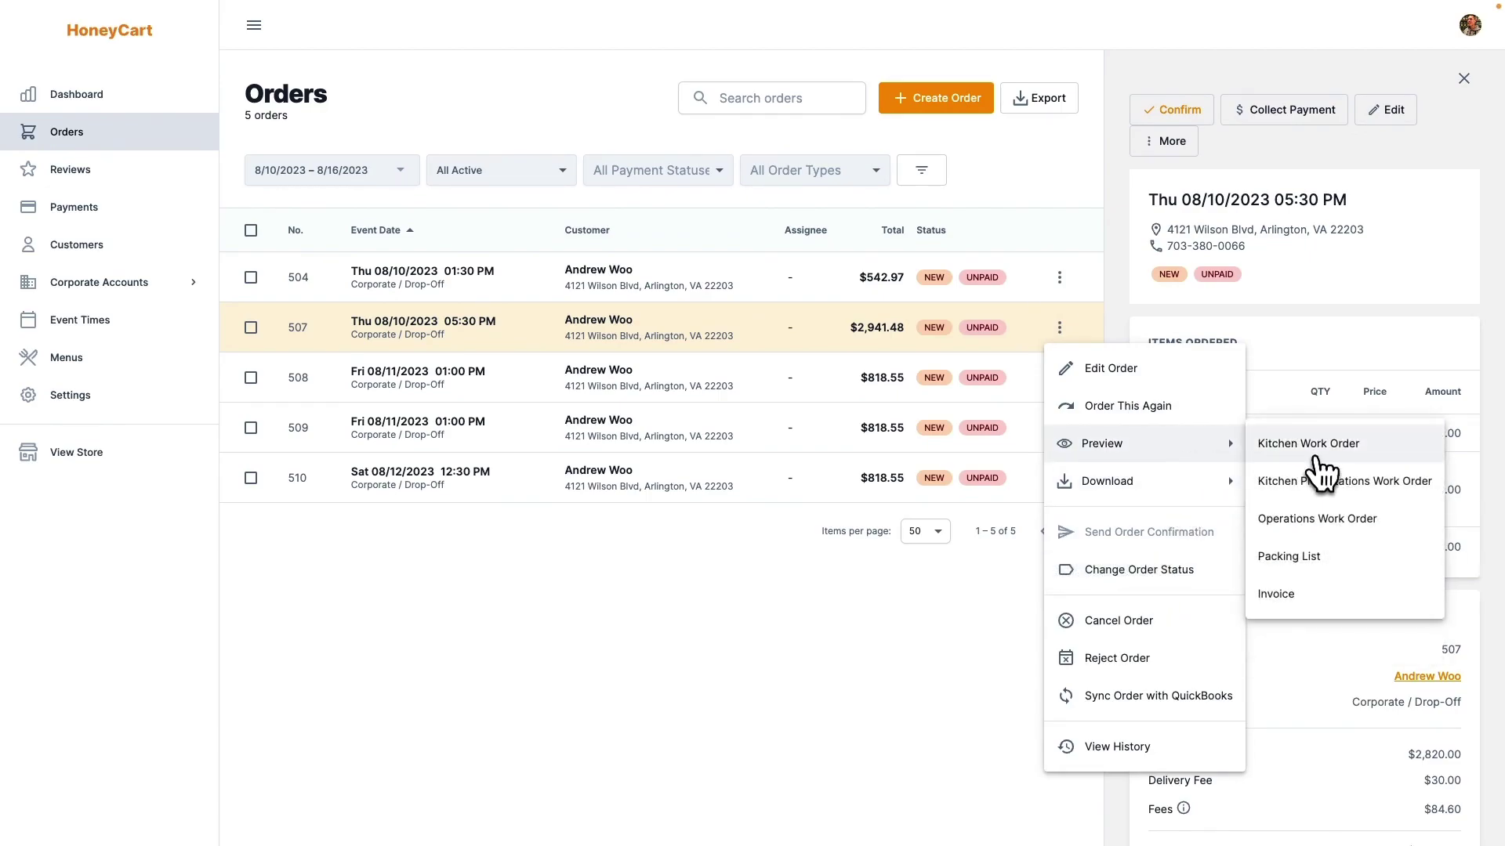
{"action": "mouse_move", "coordinate": [1199, 482]}
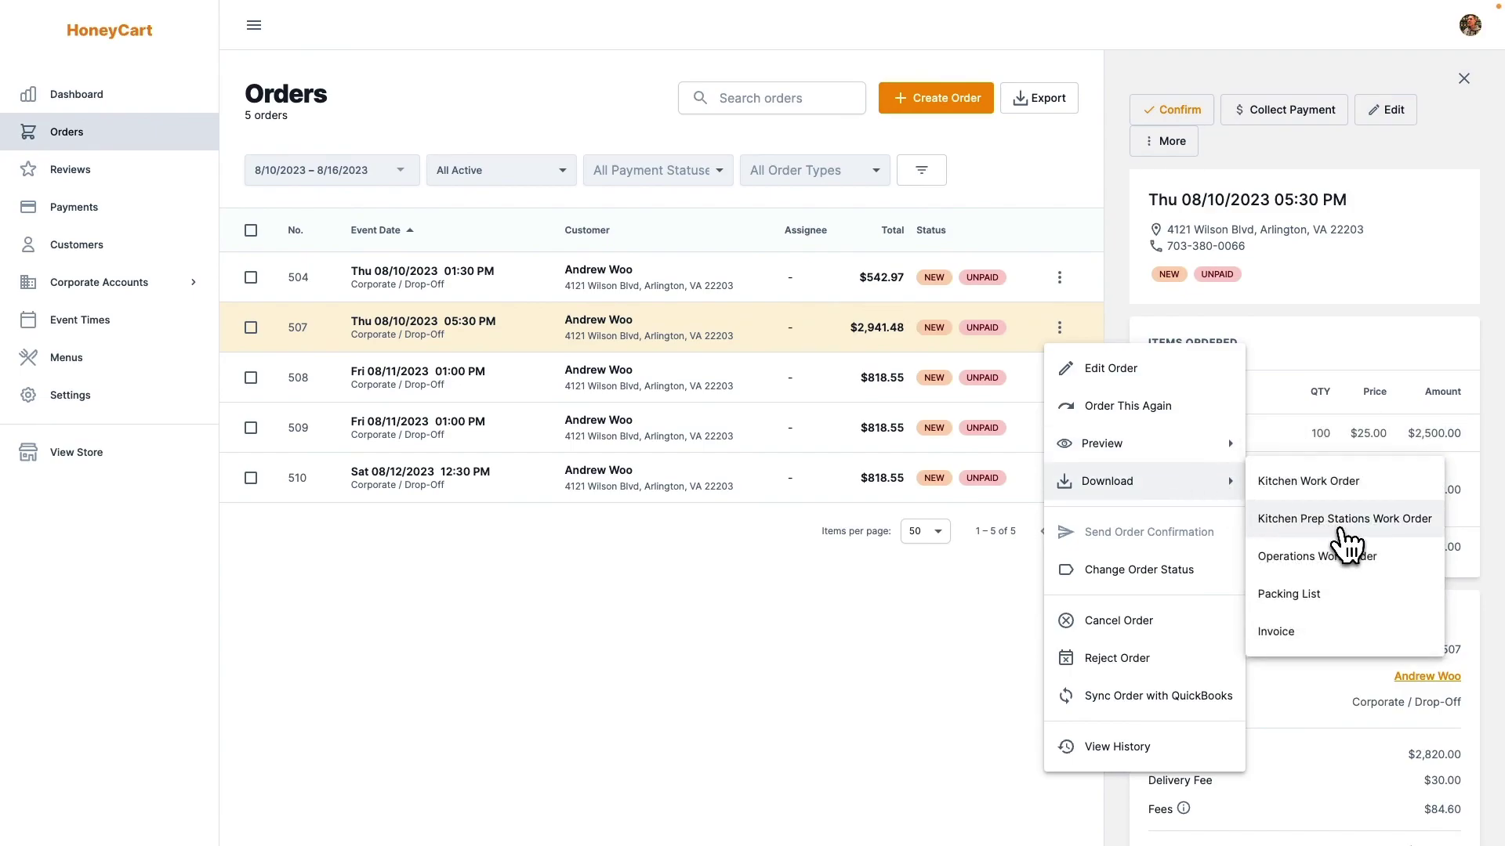
Download order 507's Kitchen Prep Stations Work Order and check its Bakery and Entrees/Sides pages
{"action": "left_click", "coordinate": [1342, 524]}
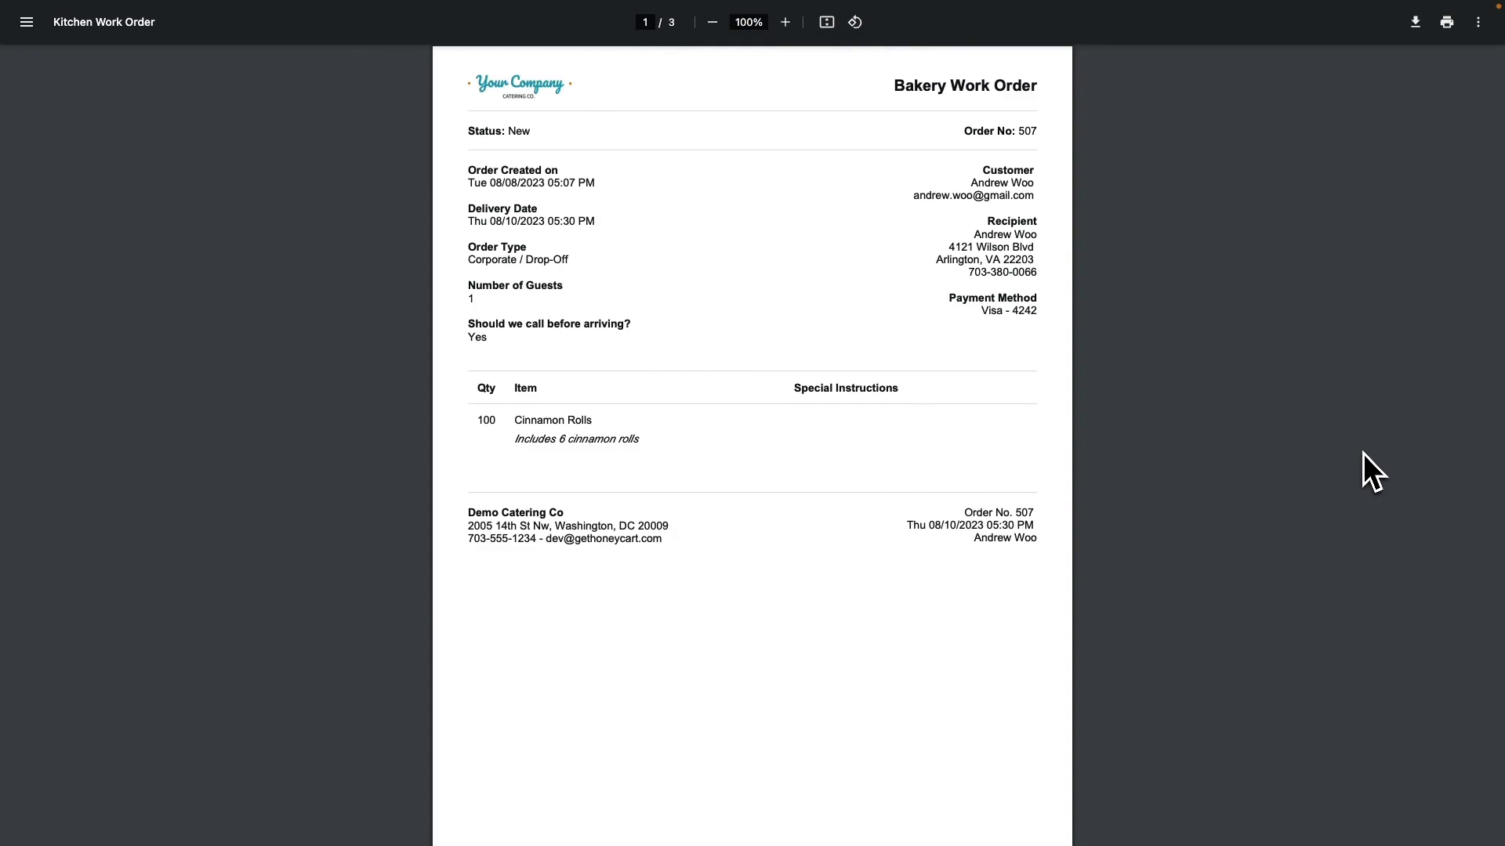
{"action": "left_click_drag", "start_coordinate": [895, 86], "coordinate": [993, 84]}
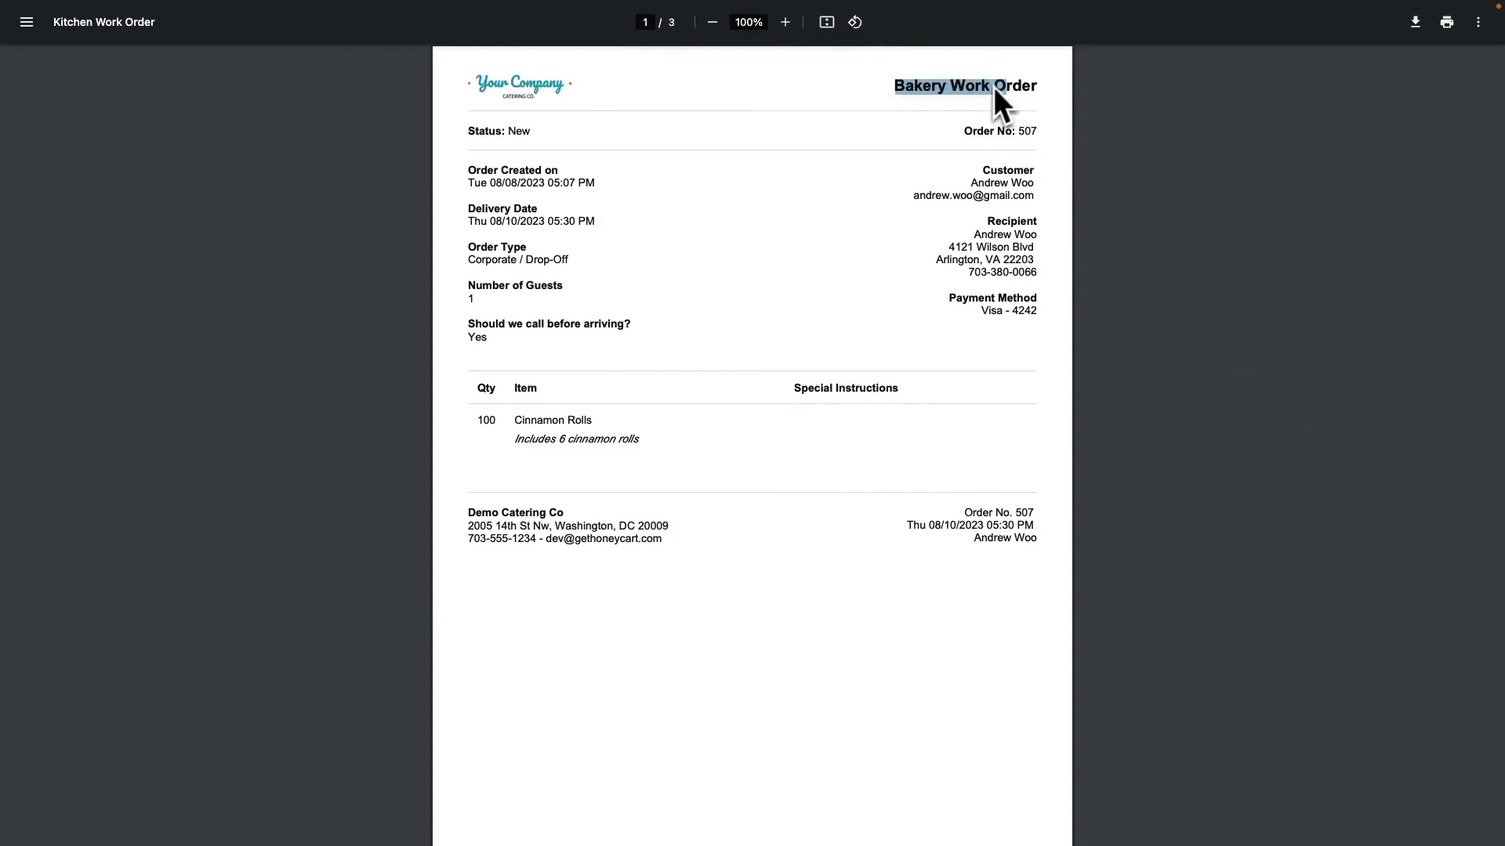
{"action": "scroll", "coordinate": [938, 224], "scroll_direction": "down", "scroll_amount": 10}
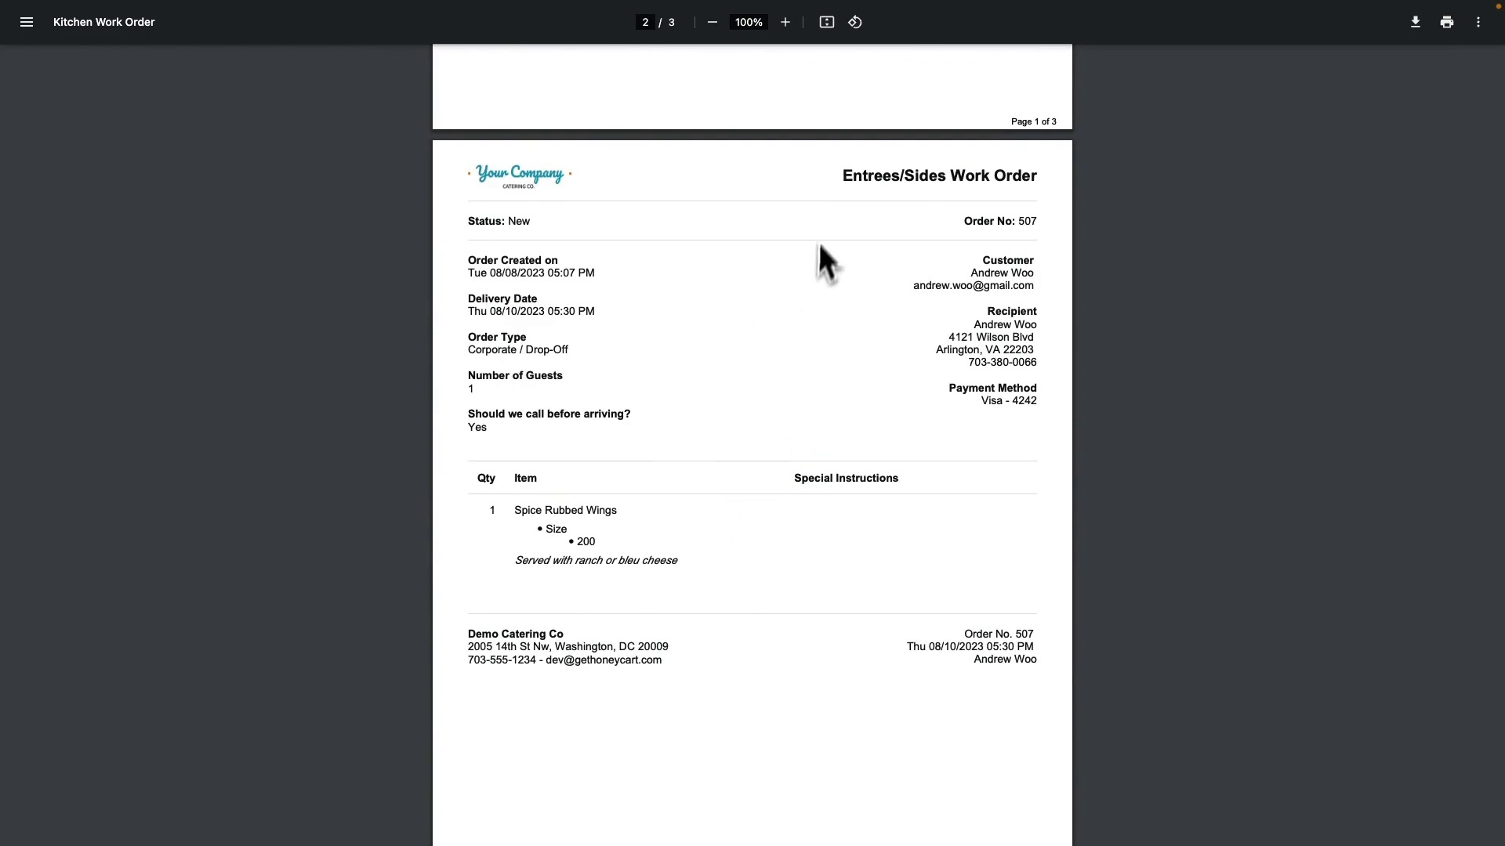
{"action": "left_click_drag", "start_coordinate": [837, 178], "coordinate": [1002, 179]}
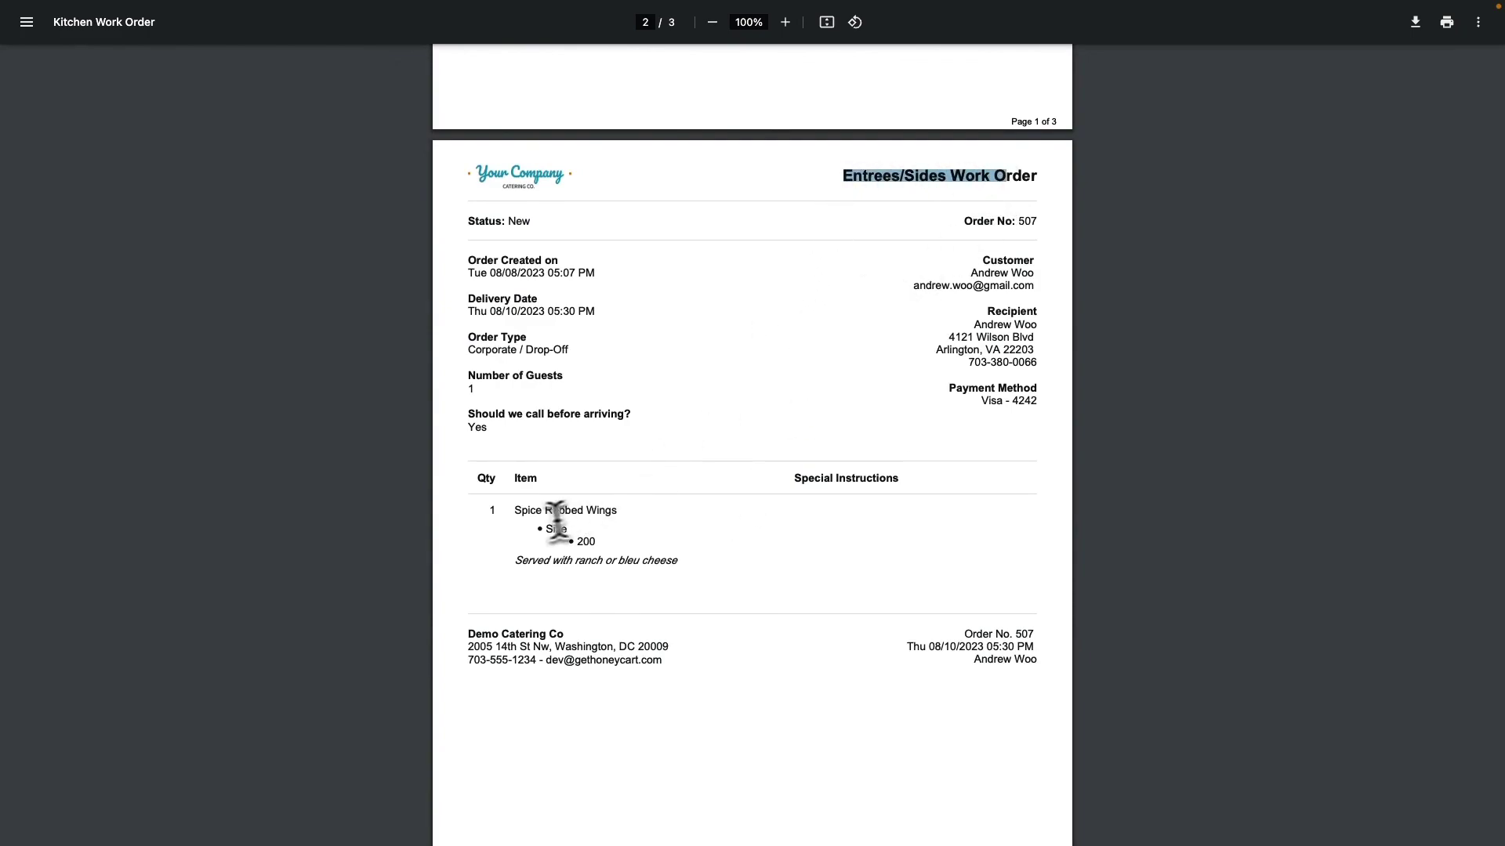
{"action": "left_click_drag", "start_coordinate": [514, 510], "coordinate": [652, 514]}
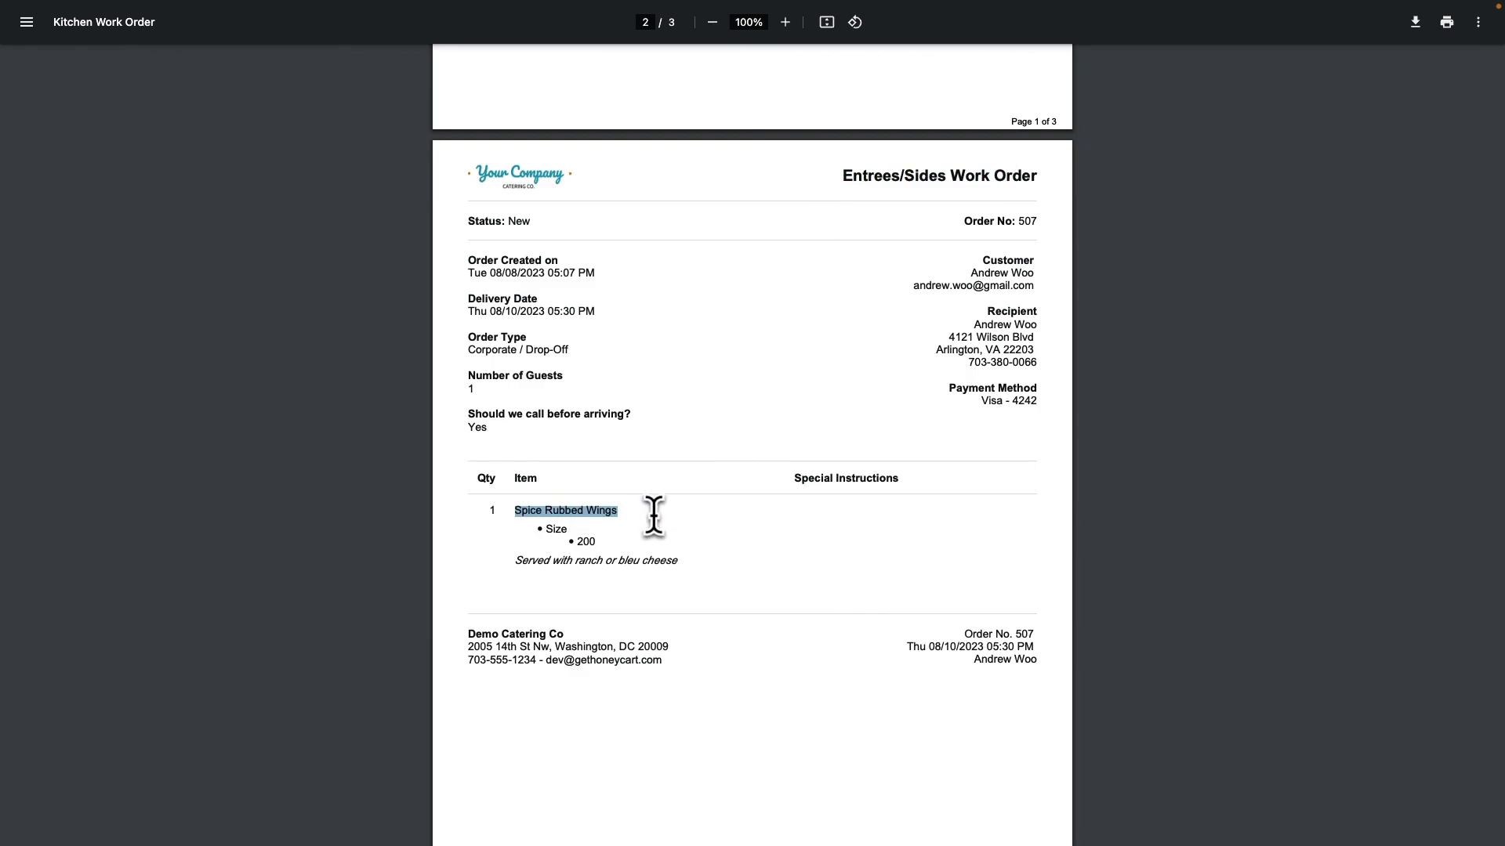
Review the Pacchero item and the No Station page, then close the PDF
{"action": "scroll", "coordinate": [651, 514], "scroll_direction": "down", "scroll_amount": 9}
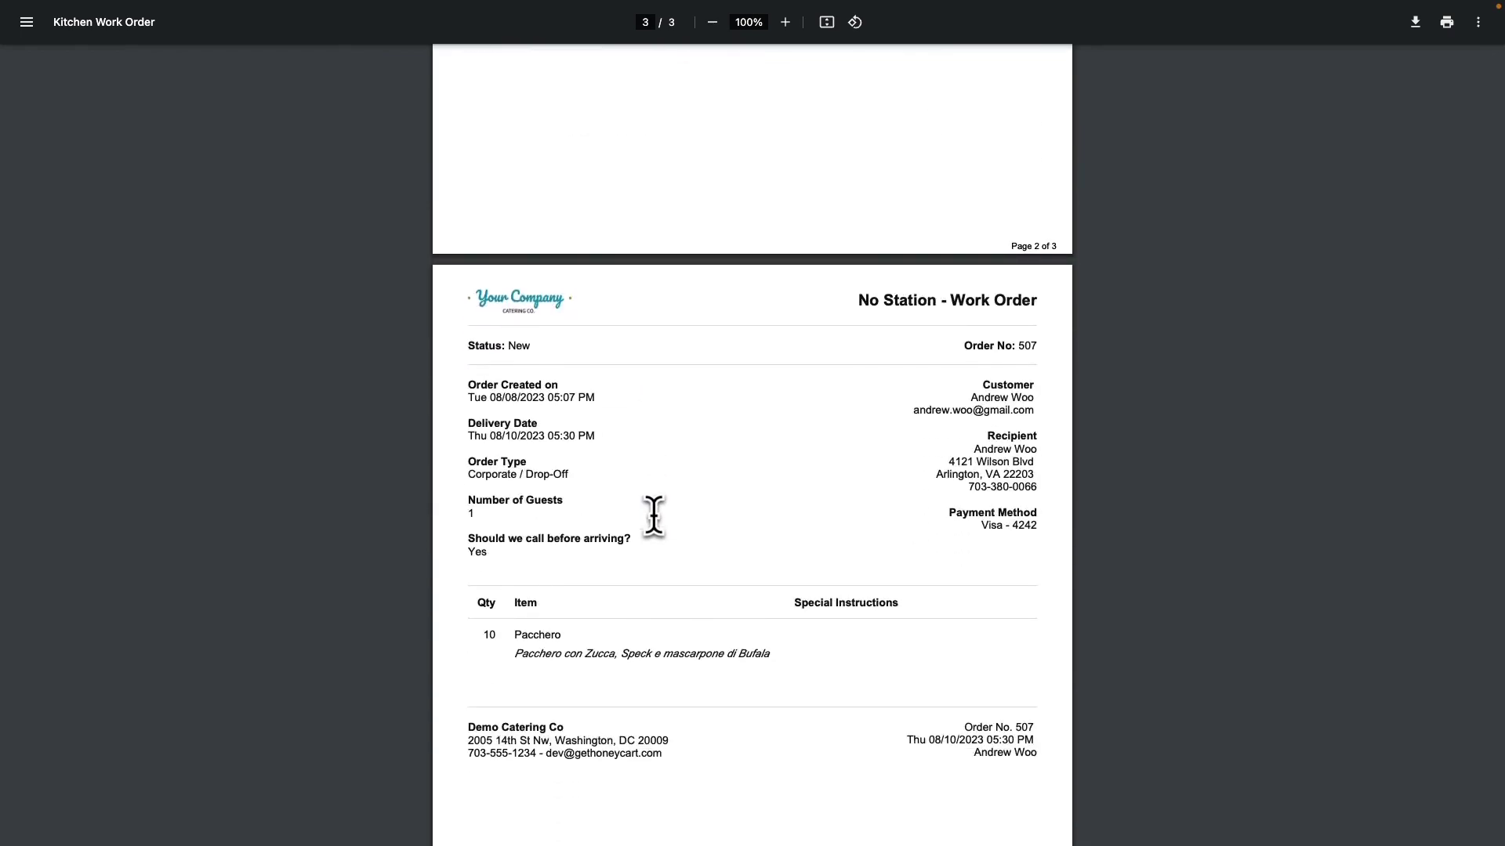
{"action": "scroll", "coordinate": [654, 514], "scroll_direction": "down", "scroll_amount": 1}
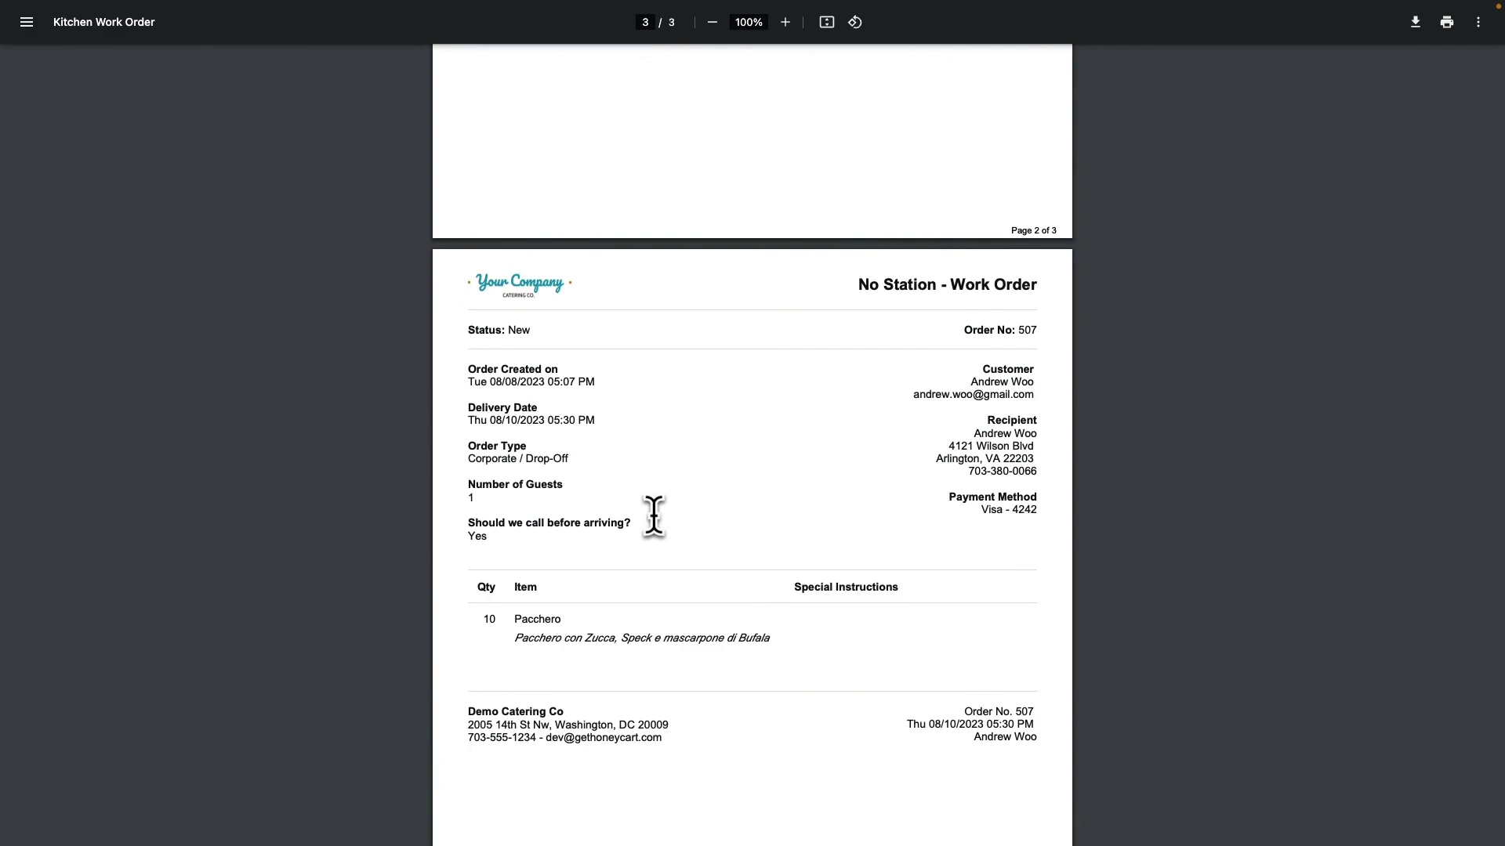
{"action": "left_click_drag", "start_coordinate": [514, 619], "coordinate": [769, 641]}
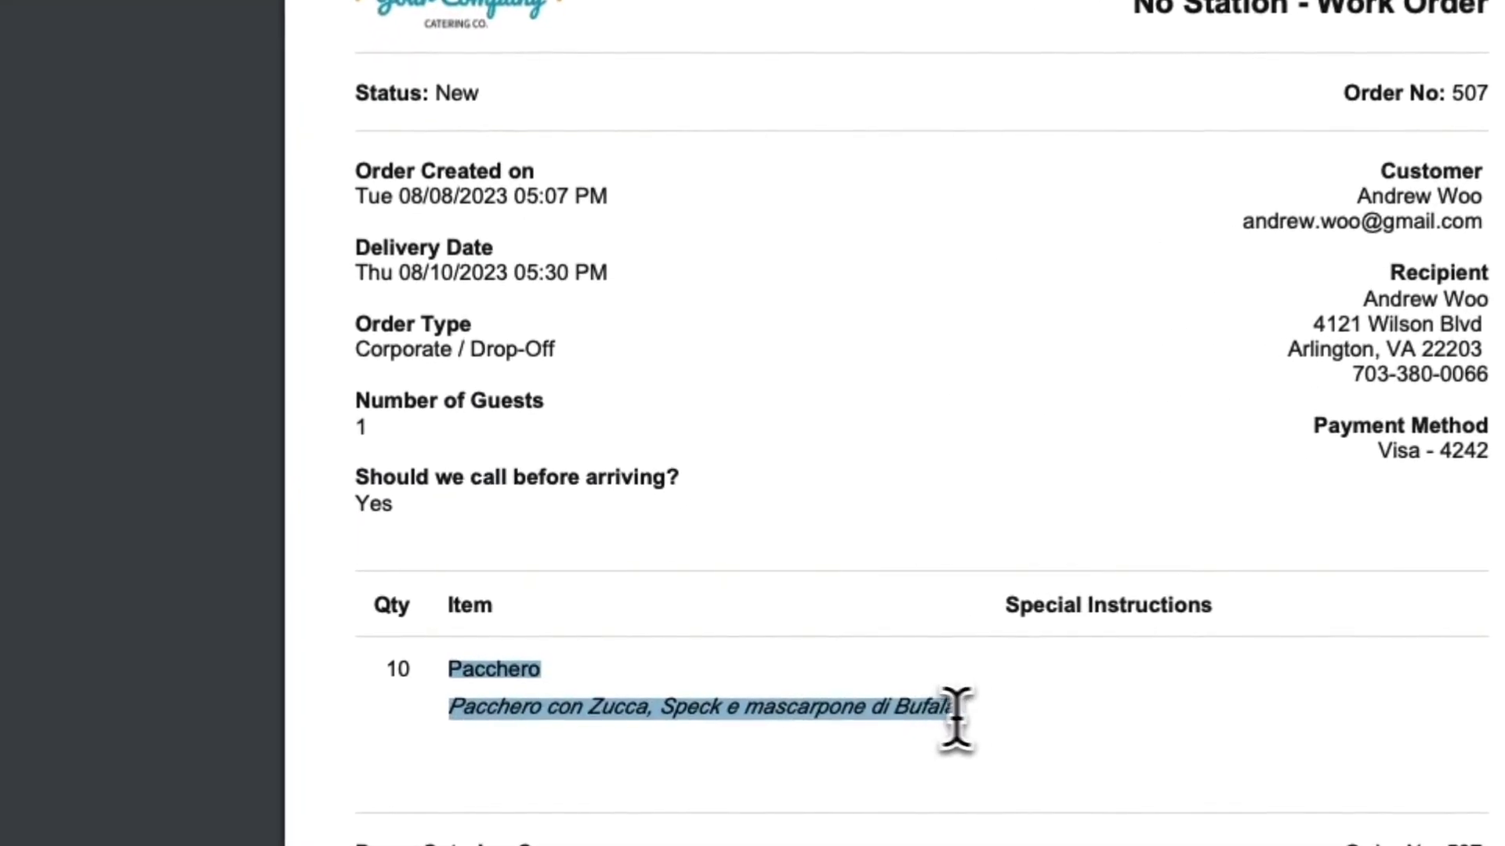
{"action": "left_click_drag", "start_coordinate": [956, 720], "coordinate": [972, 719]}
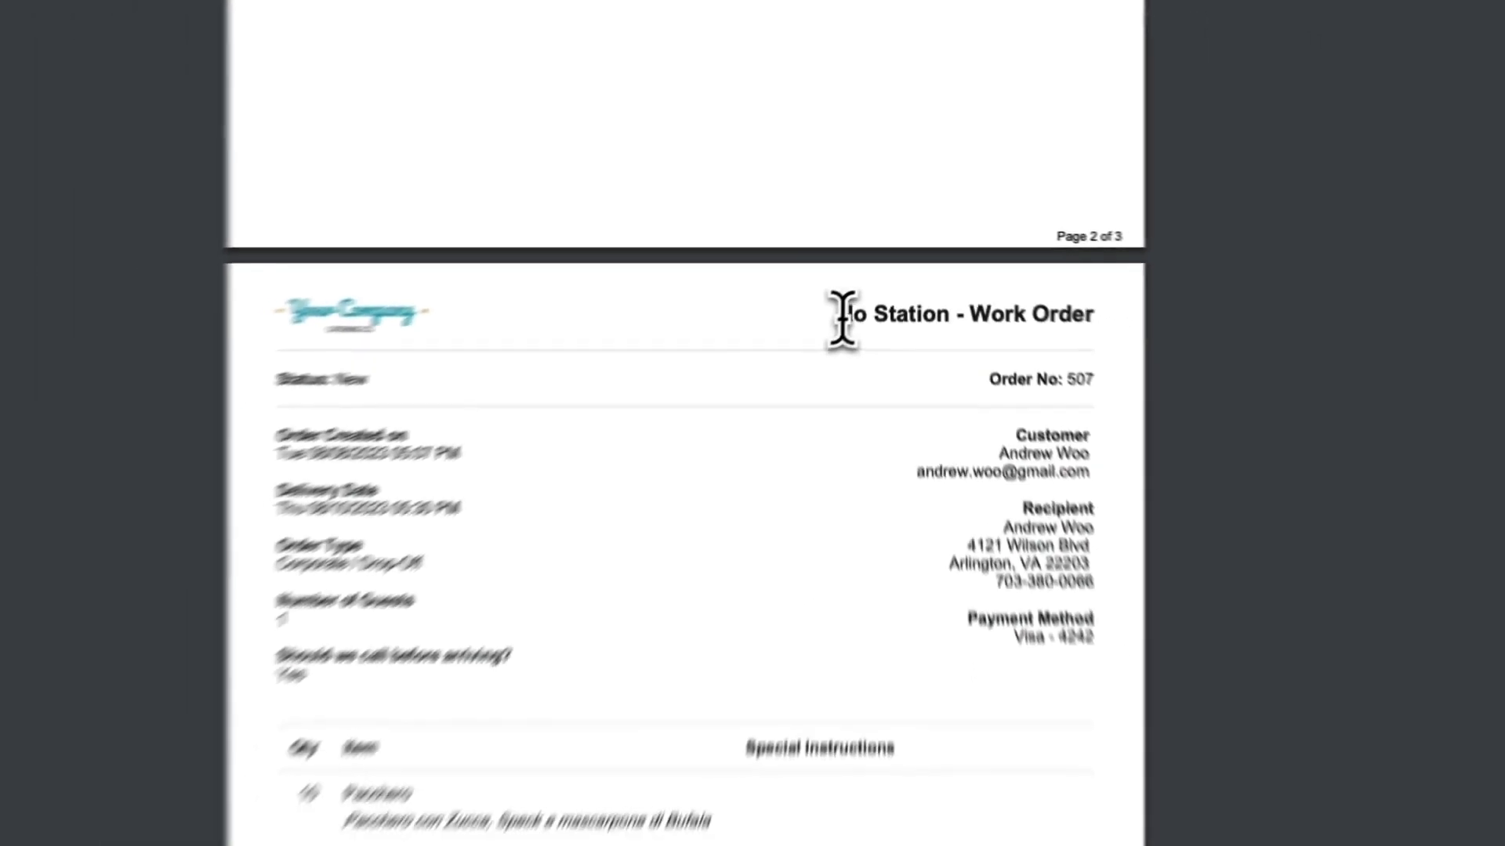
{"action": "left_click", "coordinate": [850, 284]}
{"action": "left_click_drag", "start_coordinate": [850, 284], "coordinate": [947, 286]}
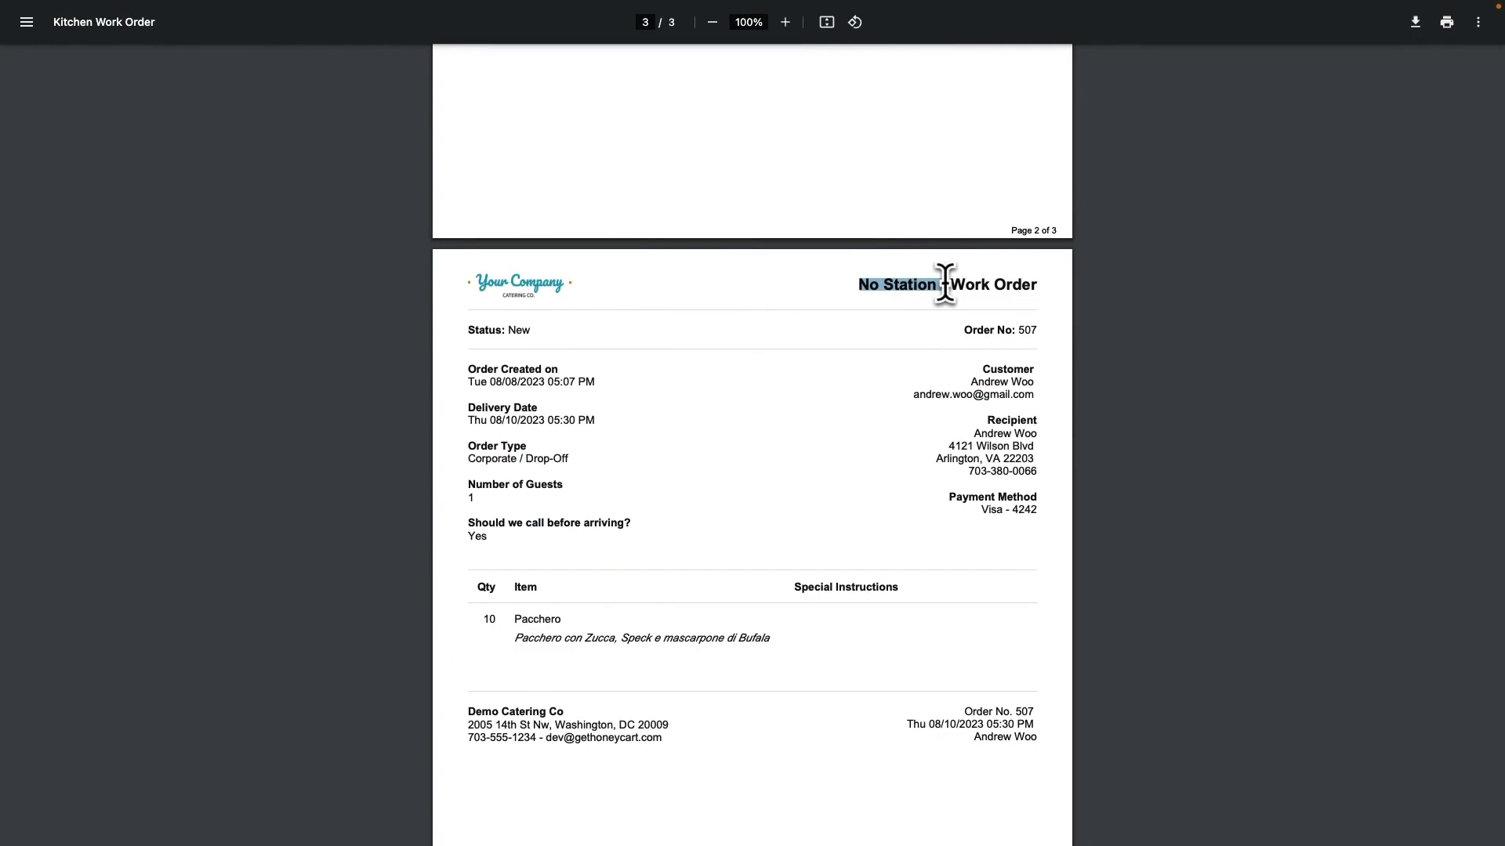
{"action": "left_click", "coordinate": [946, 284]}
{"action": "key", "text": "ctrl+w"}
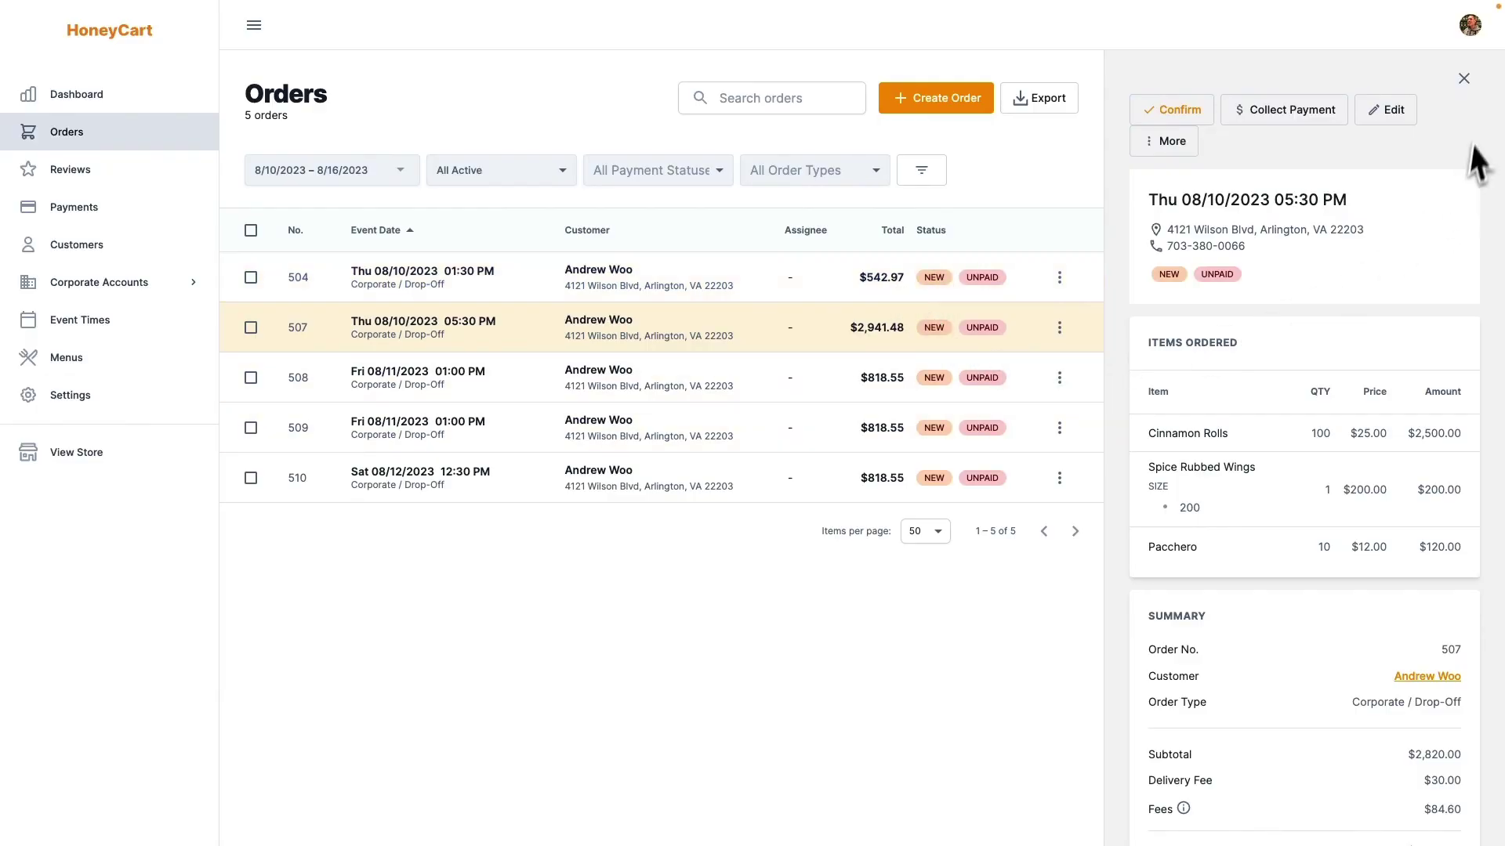
Search the Catering menu items for 'cinna' and open Cinnamon Rolls for editing
{"action": "left_click", "coordinate": [1463, 80]}
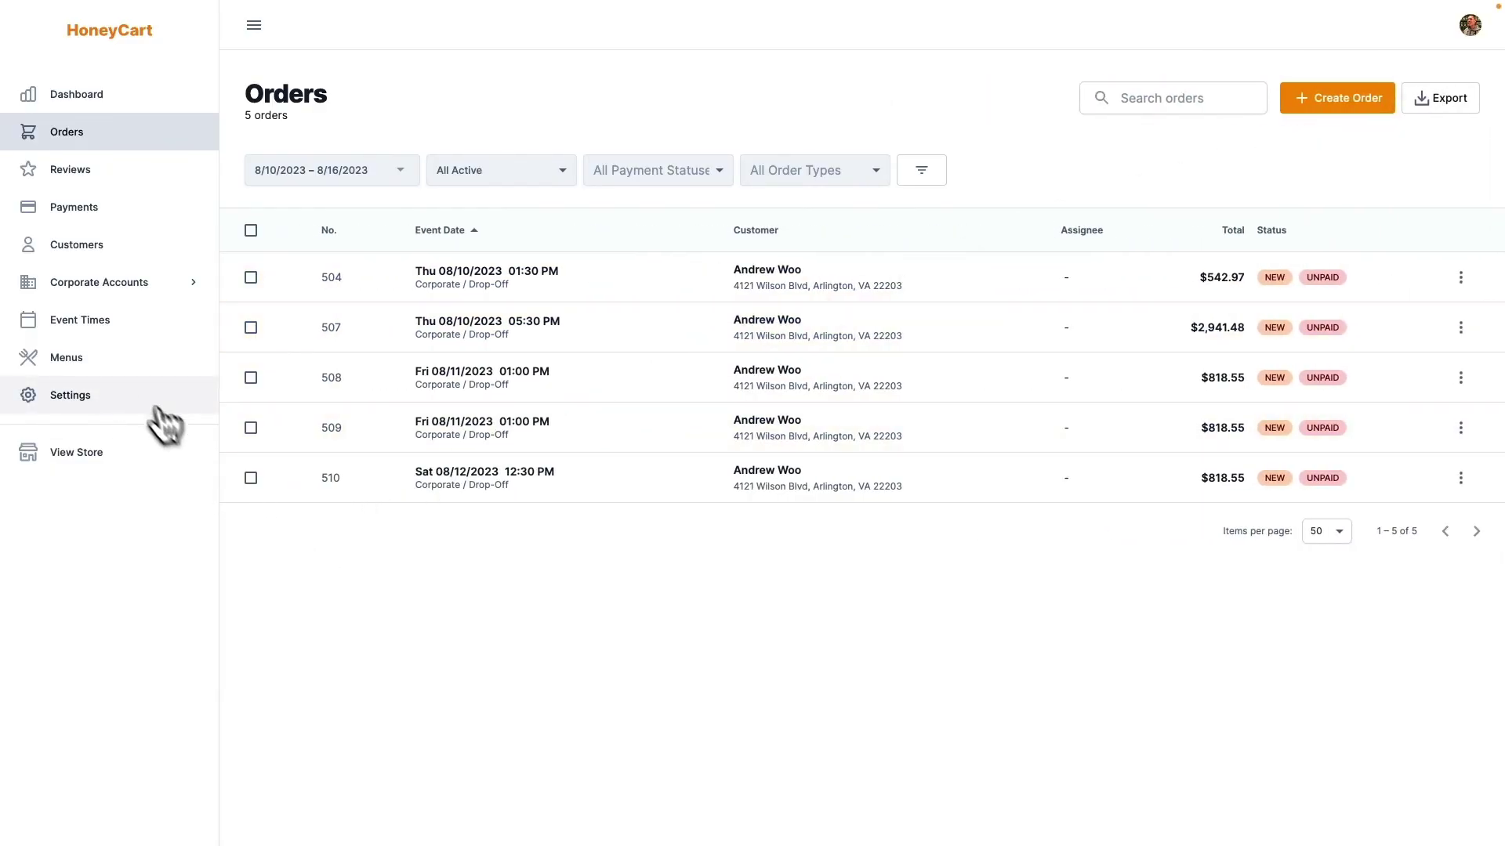
{"action": "left_click", "coordinate": [69, 359]}
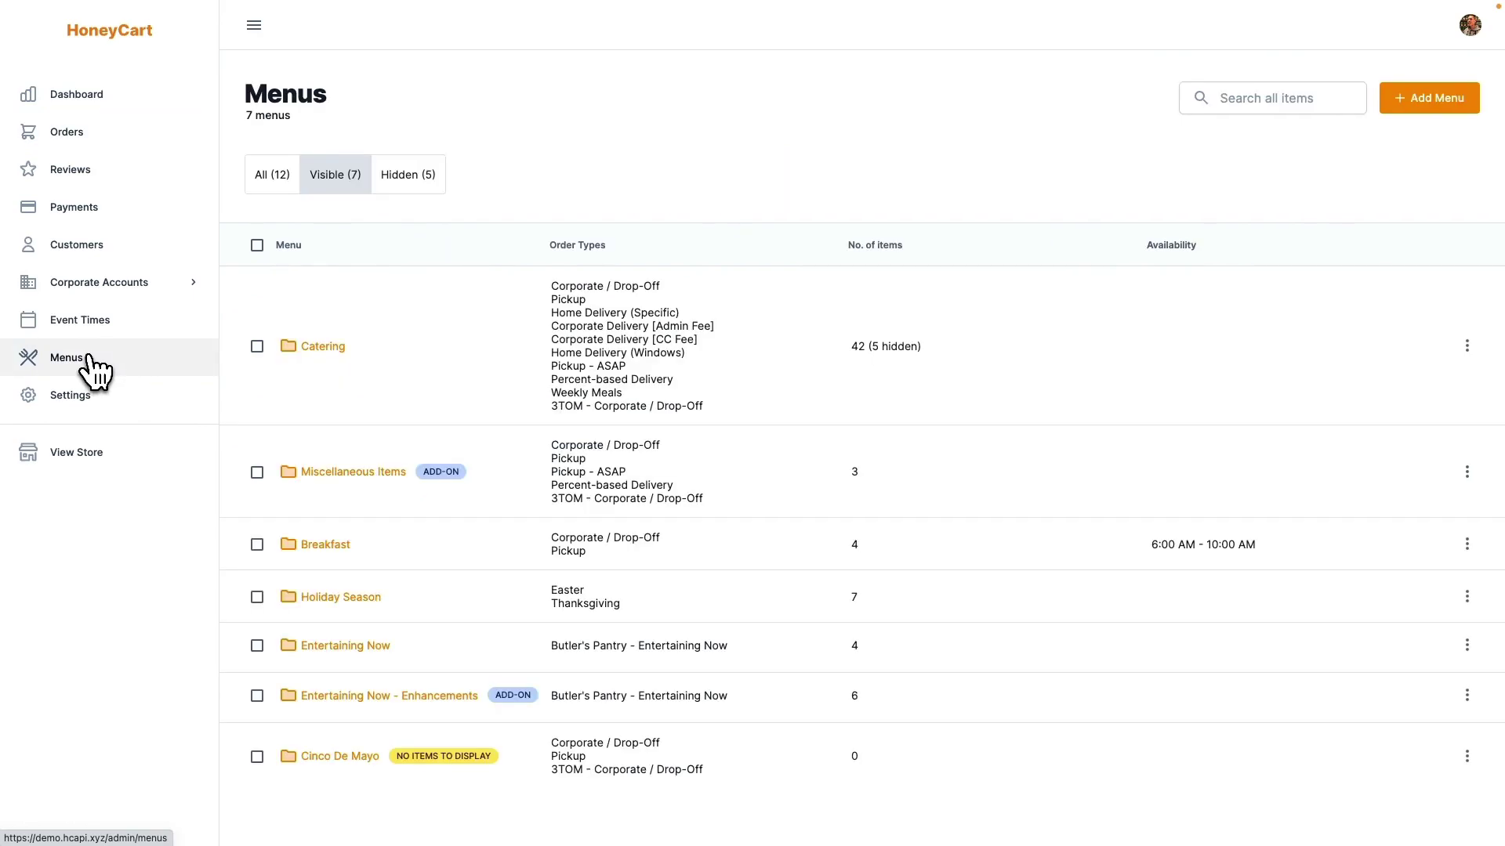
{"action": "left_click", "coordinate": [329, 348]}
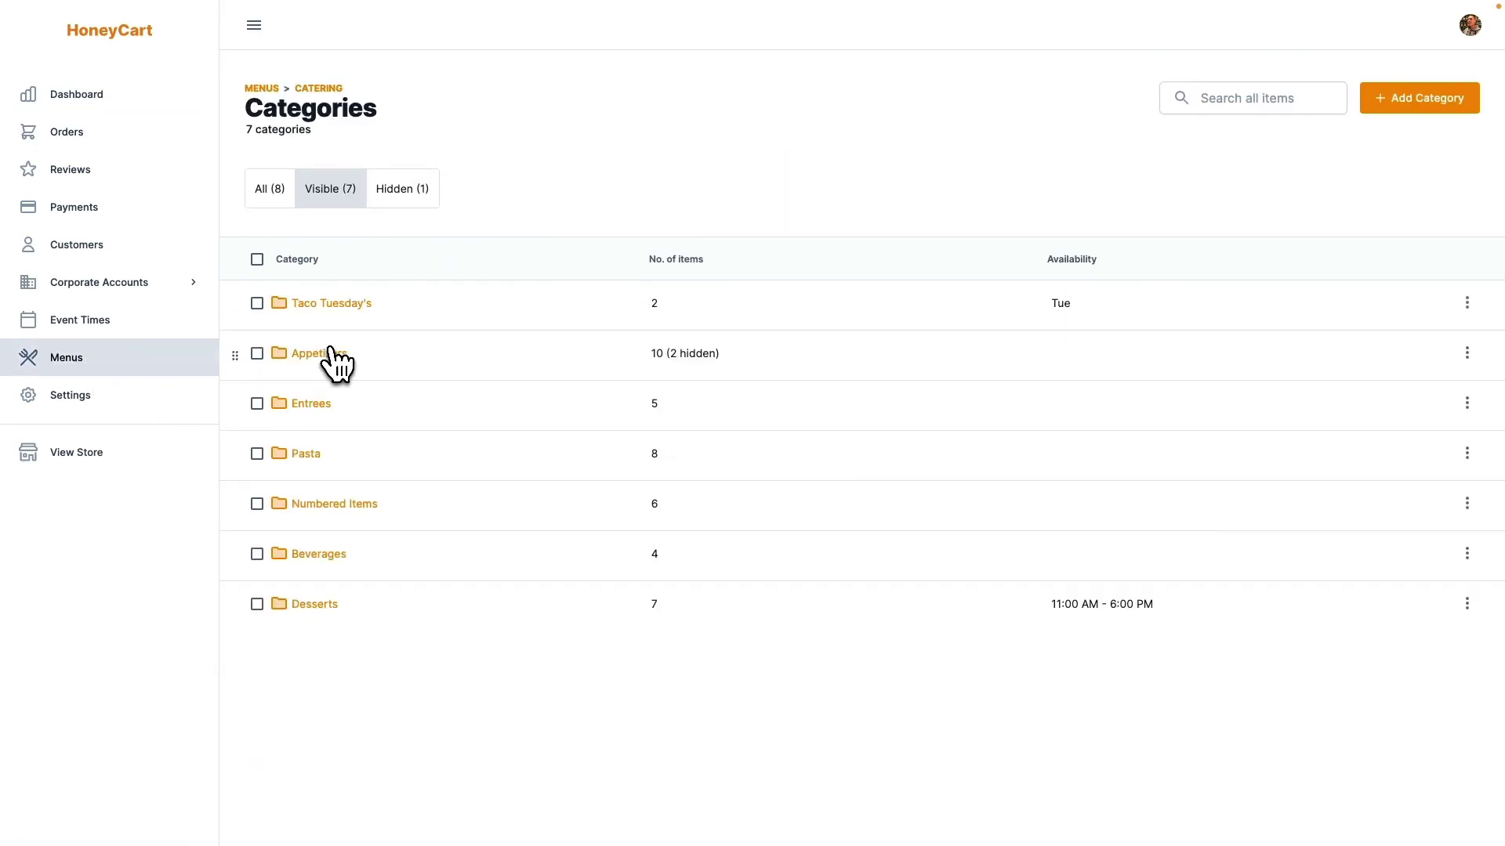
{"action": "left_click", "coordinate": [1282, 100]}
{"action": "type", "text": "ci"}
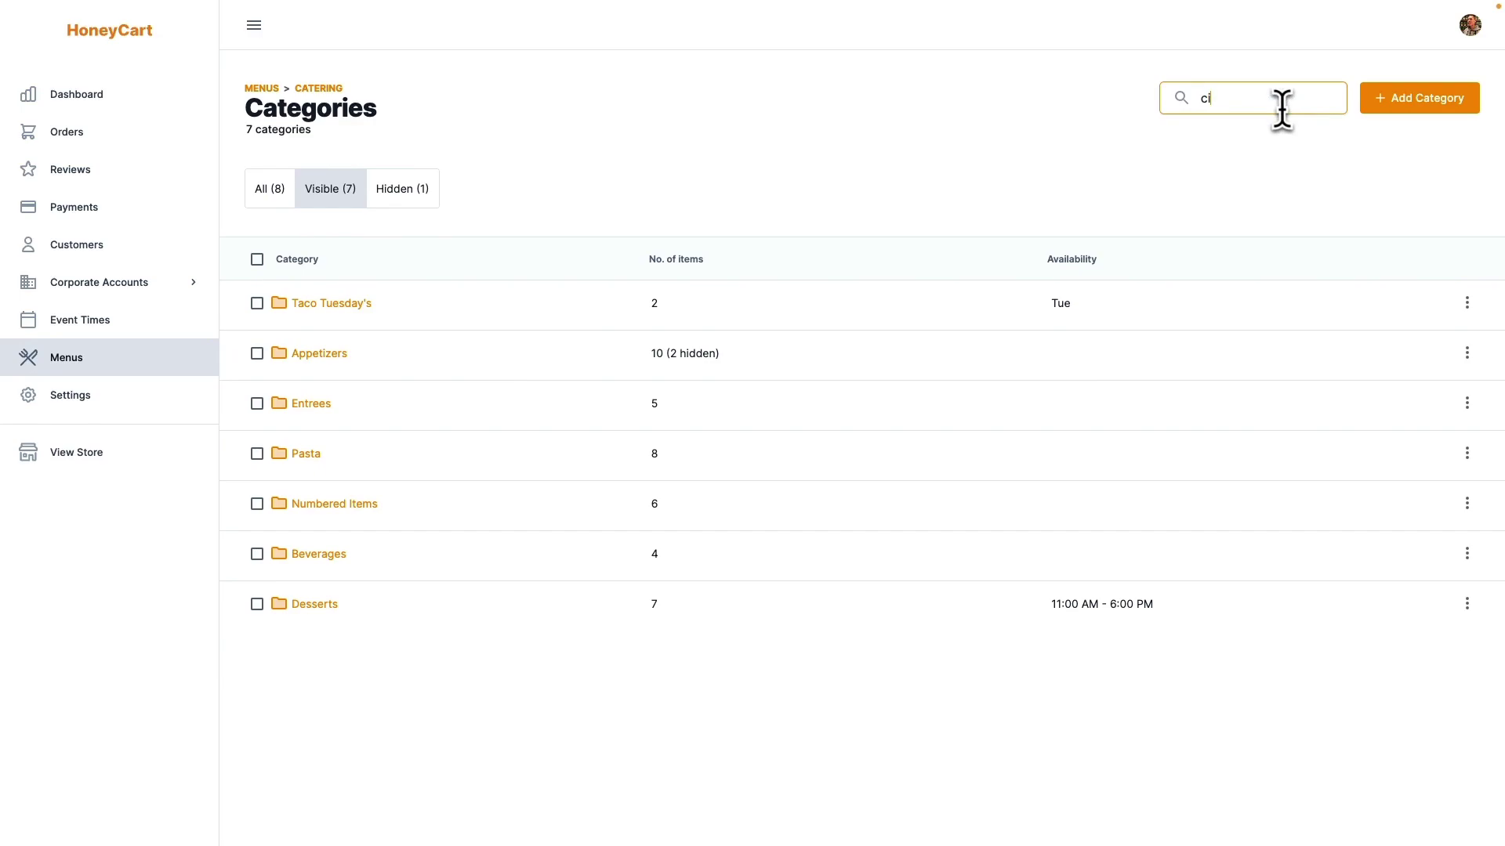
{"action": "type", "text": "nna"}
{"action": "left_click", "coordinate": [1248, 171]}
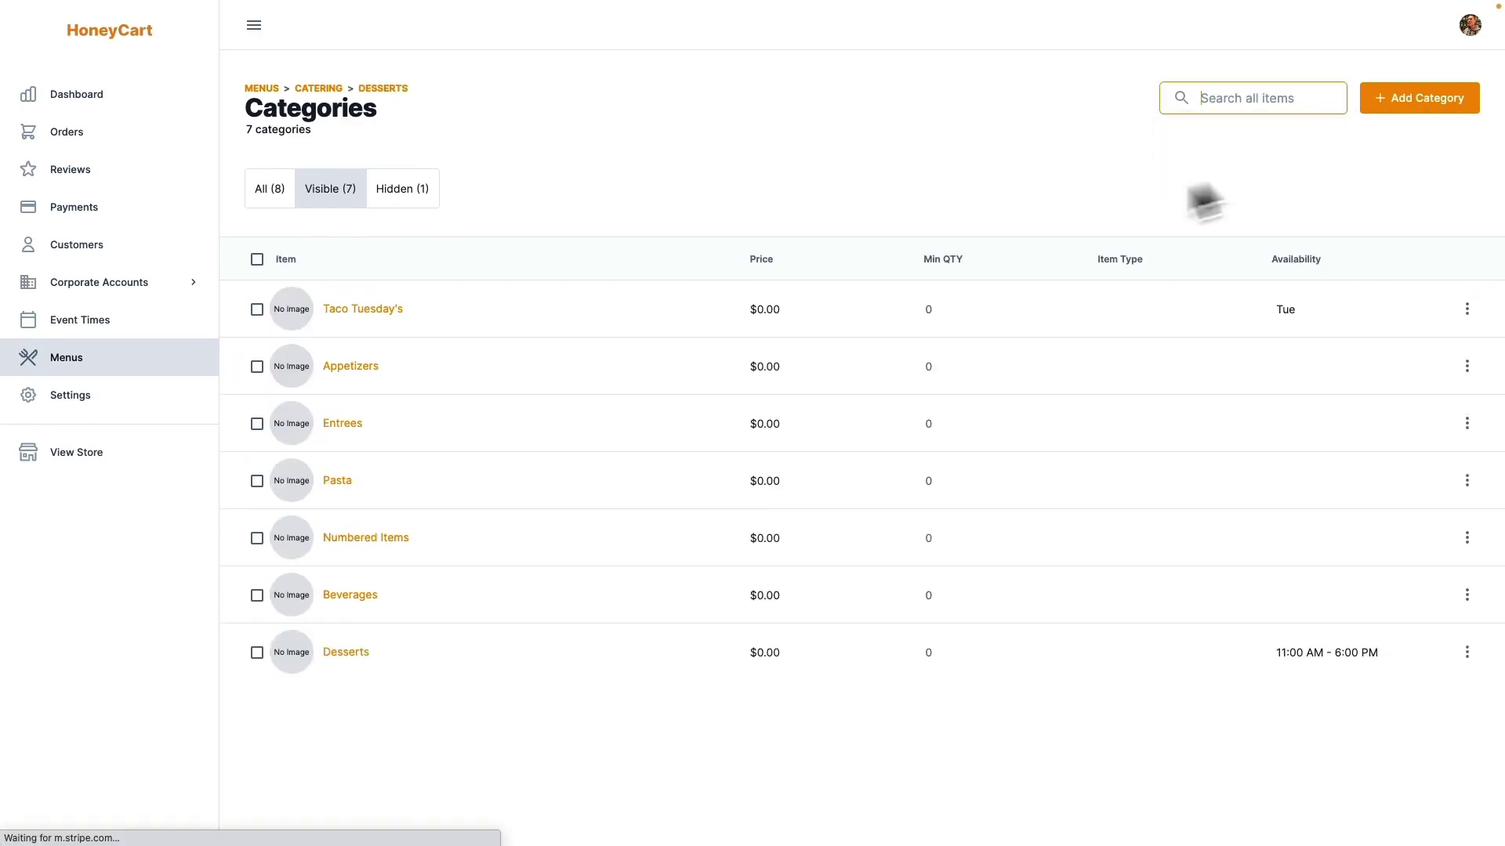
Confirm Cinnamon Rolls is assigned the Bakery prep station and return to Catering categories
{"action": "scroll", "coordinate": [779, 433], "scroll_direction": "down", "scroll_amount": 10}
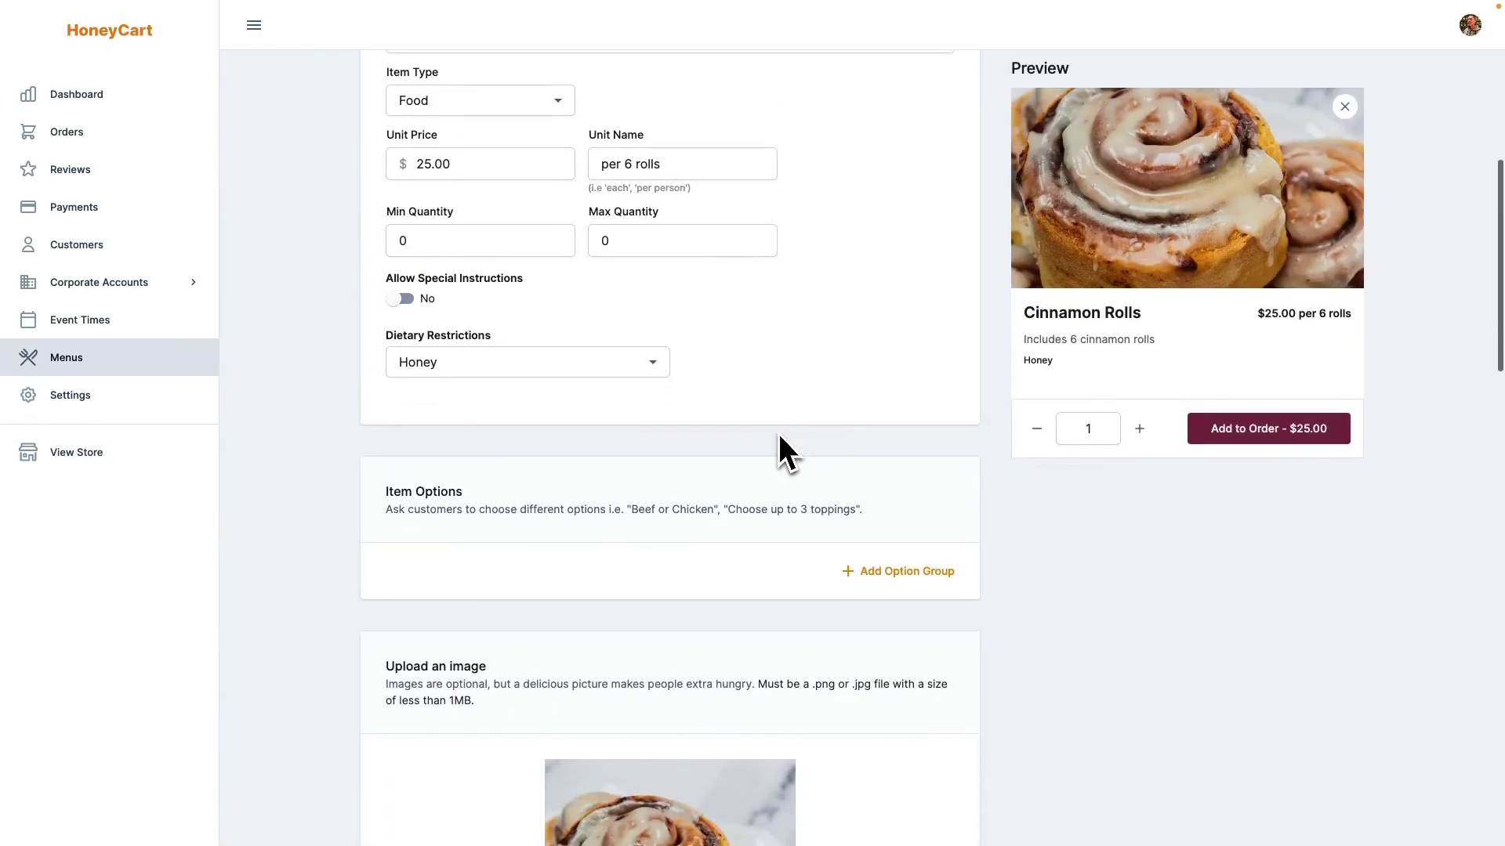
{"action": "scroll", "coordinate": [783, 451], "scroll_direction": "down", "scroll_amount": 5}
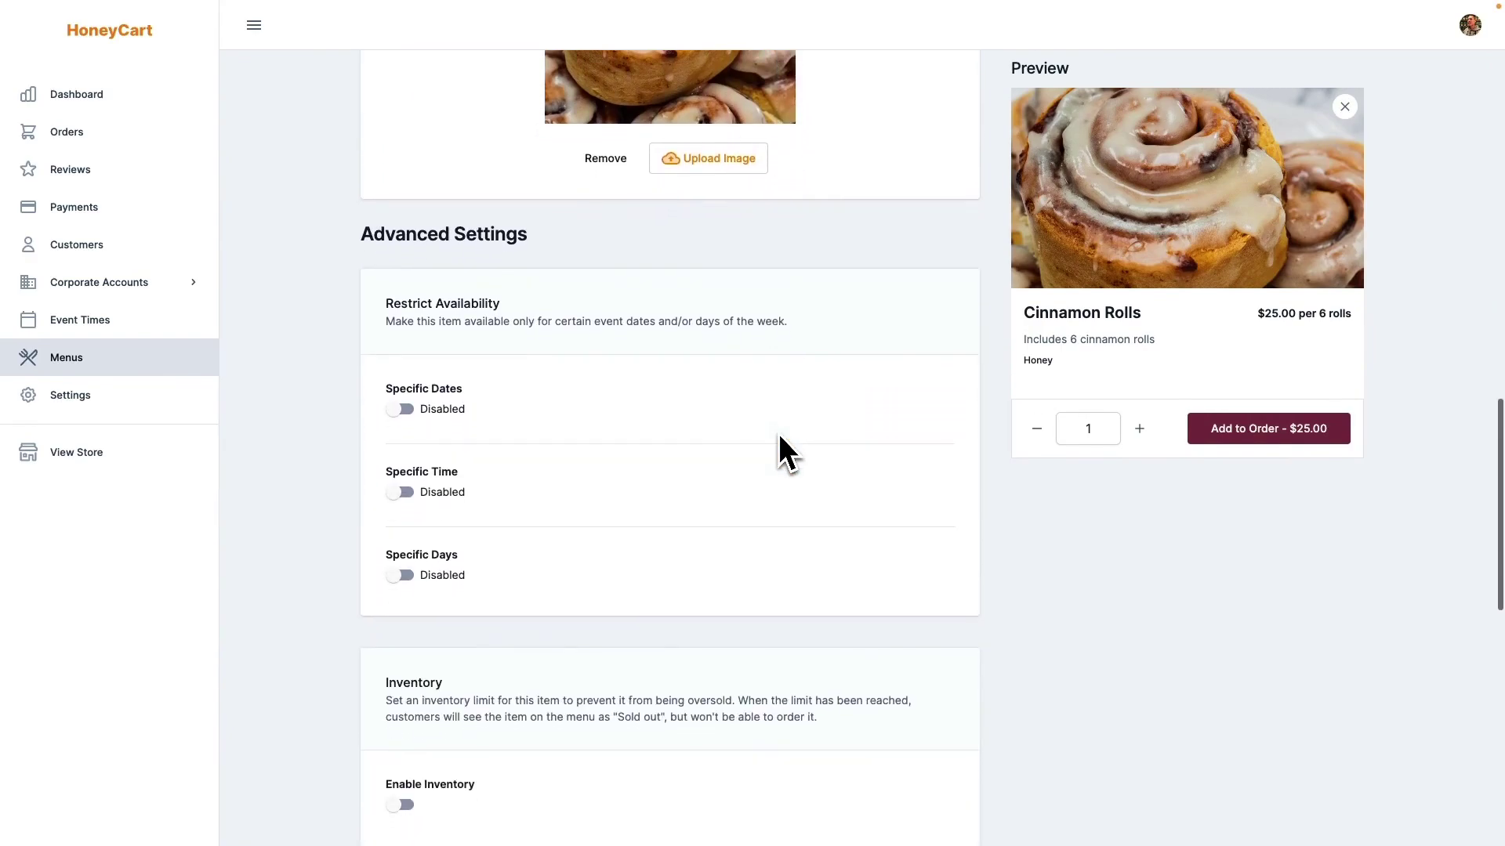
{"action": "scroll", "coordinate": [400, 235], "scroll_direction": "down", "scroll_amount": 10}
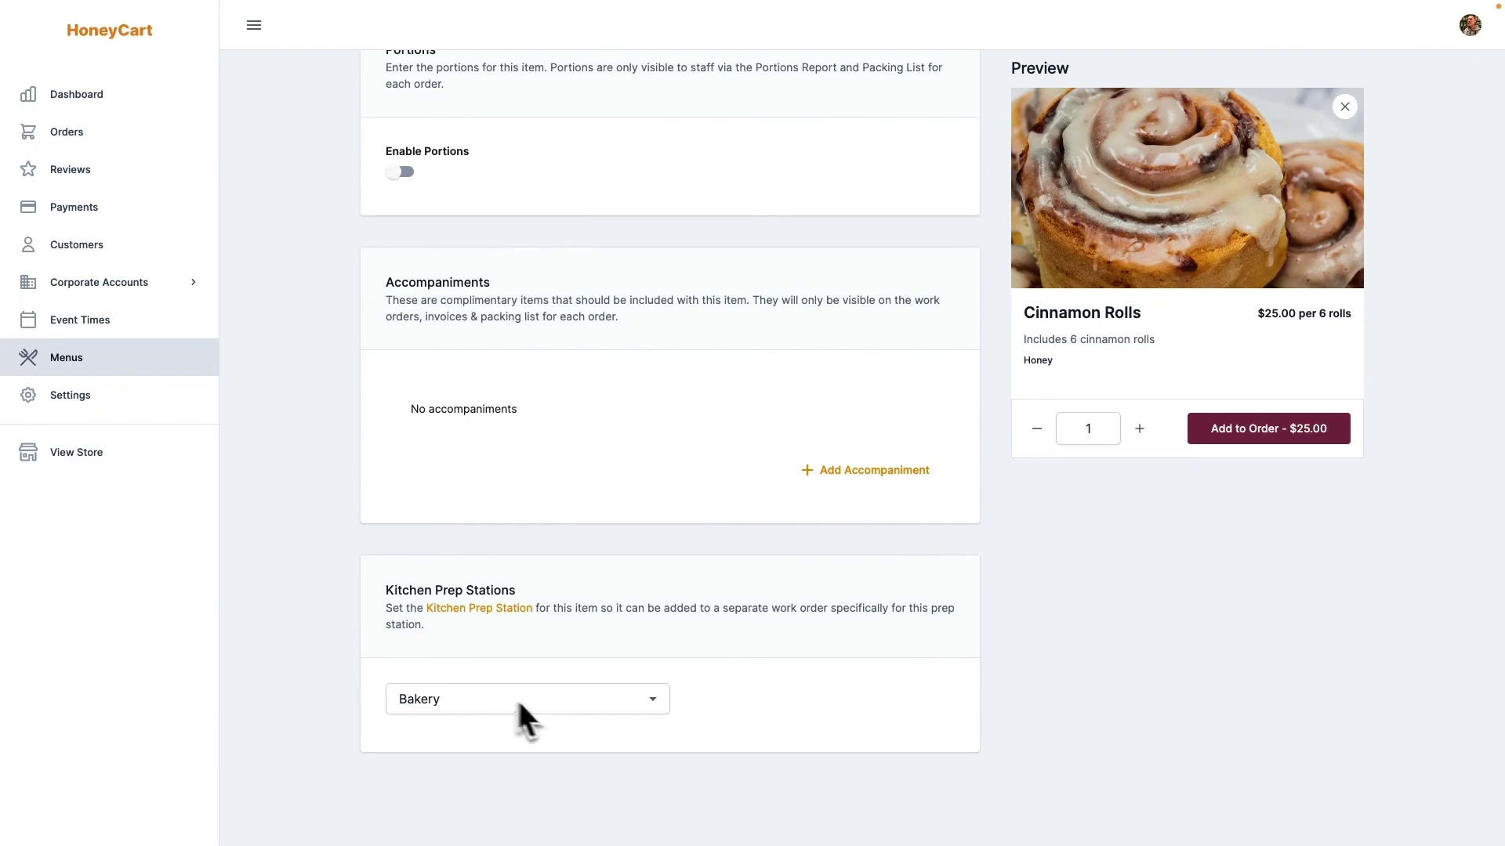
{"action": "left_click", "coordinate": [650, 709]}
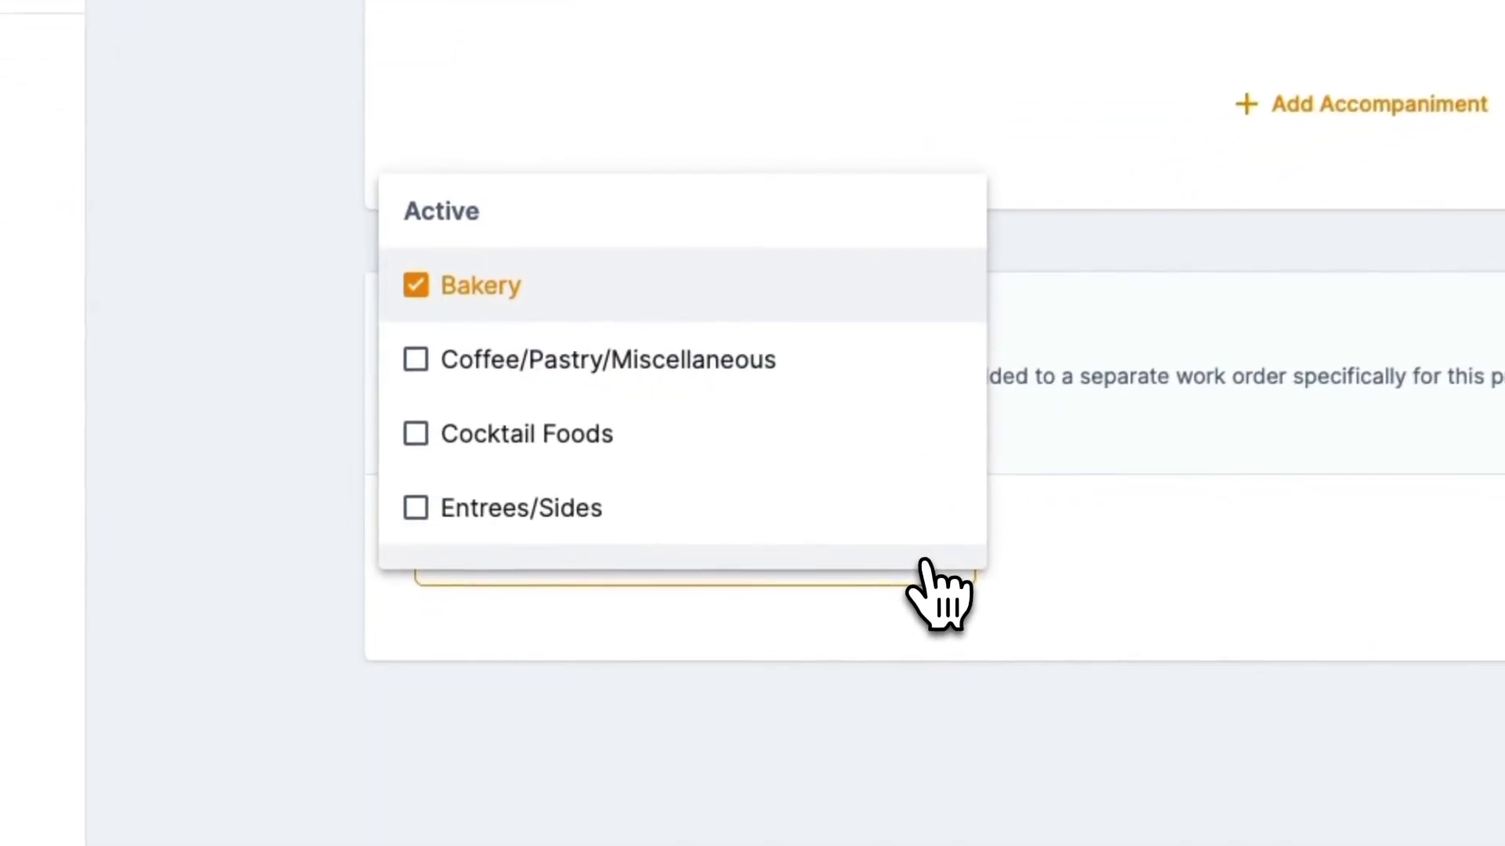
{"action": "scroll", "coordinate": [626, 400], "scroll_direction": "down", "scroll_amount": 5}
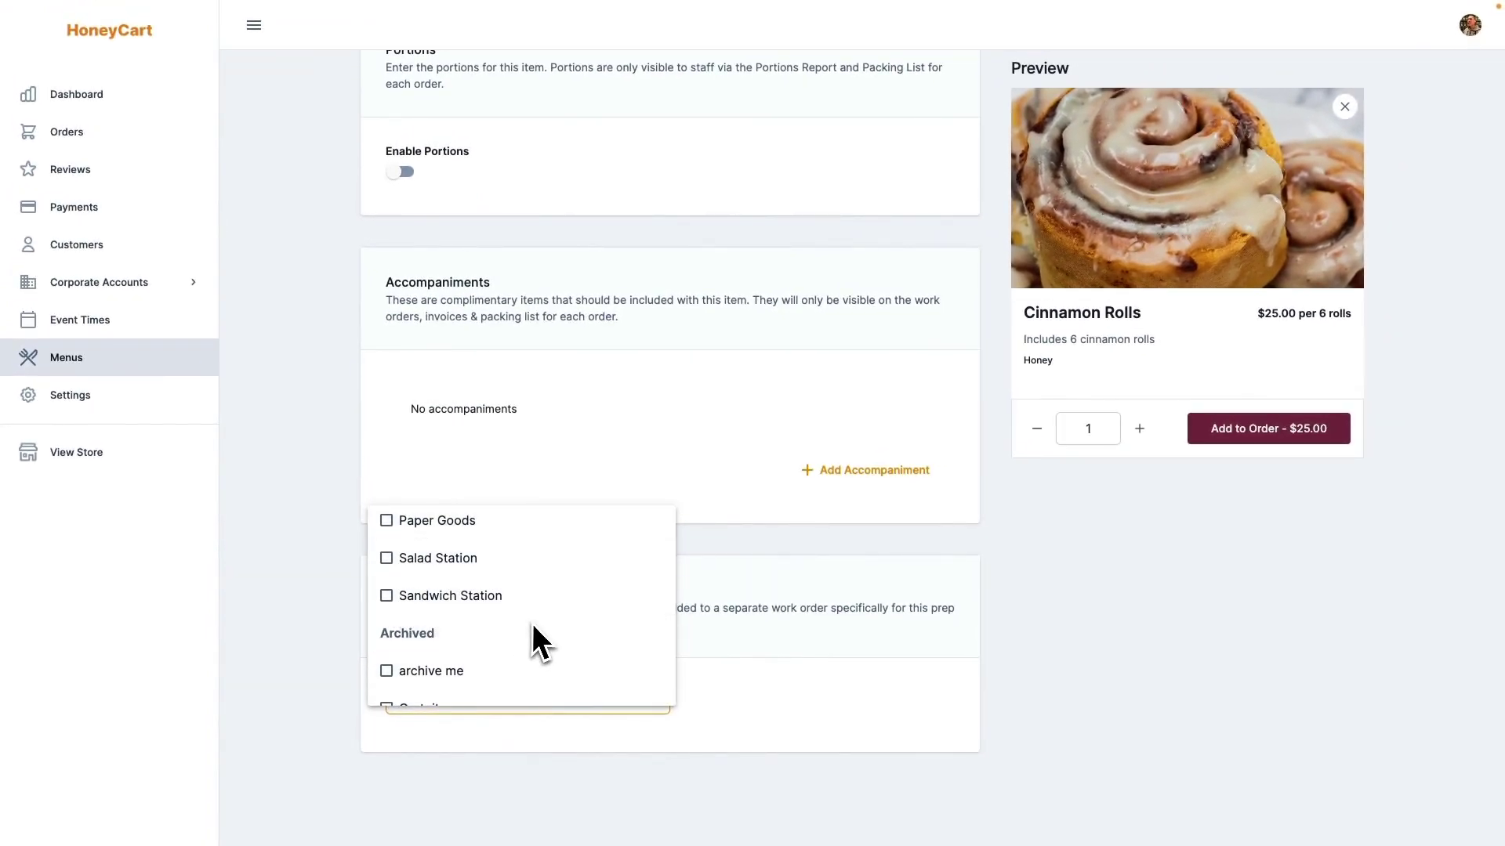
{"action": "scroll", "coordinate": [548, 639], "scroll_direction": "up", "scroll_amount": 1}
{"action": "scroll", "coordinate": [1098, 631], "scroll_direction": "down", "scroll_amount": 5}
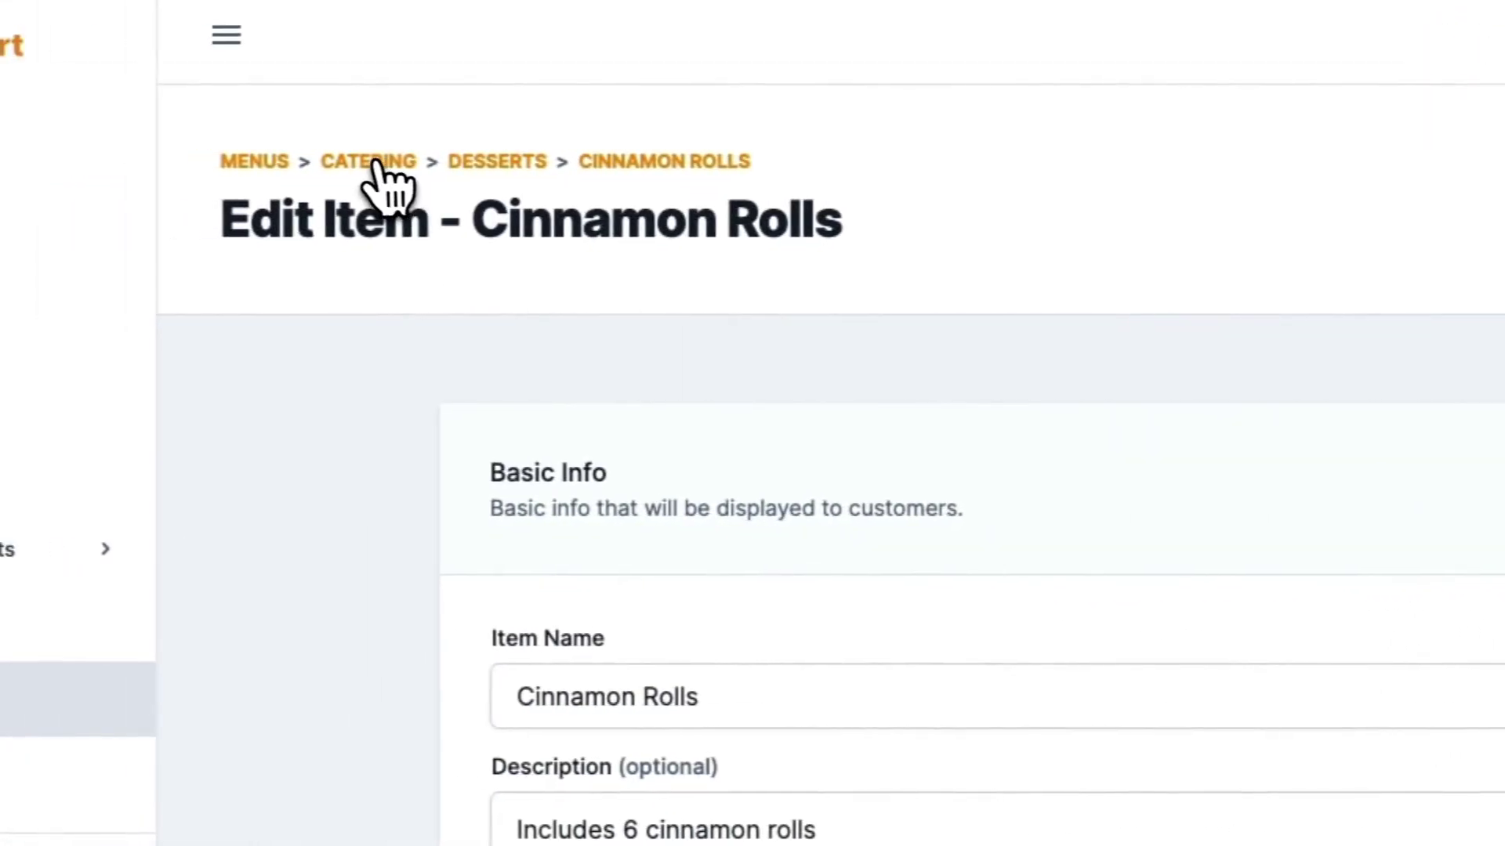
{"action": "left_click", "coordinate": [372, 159]}
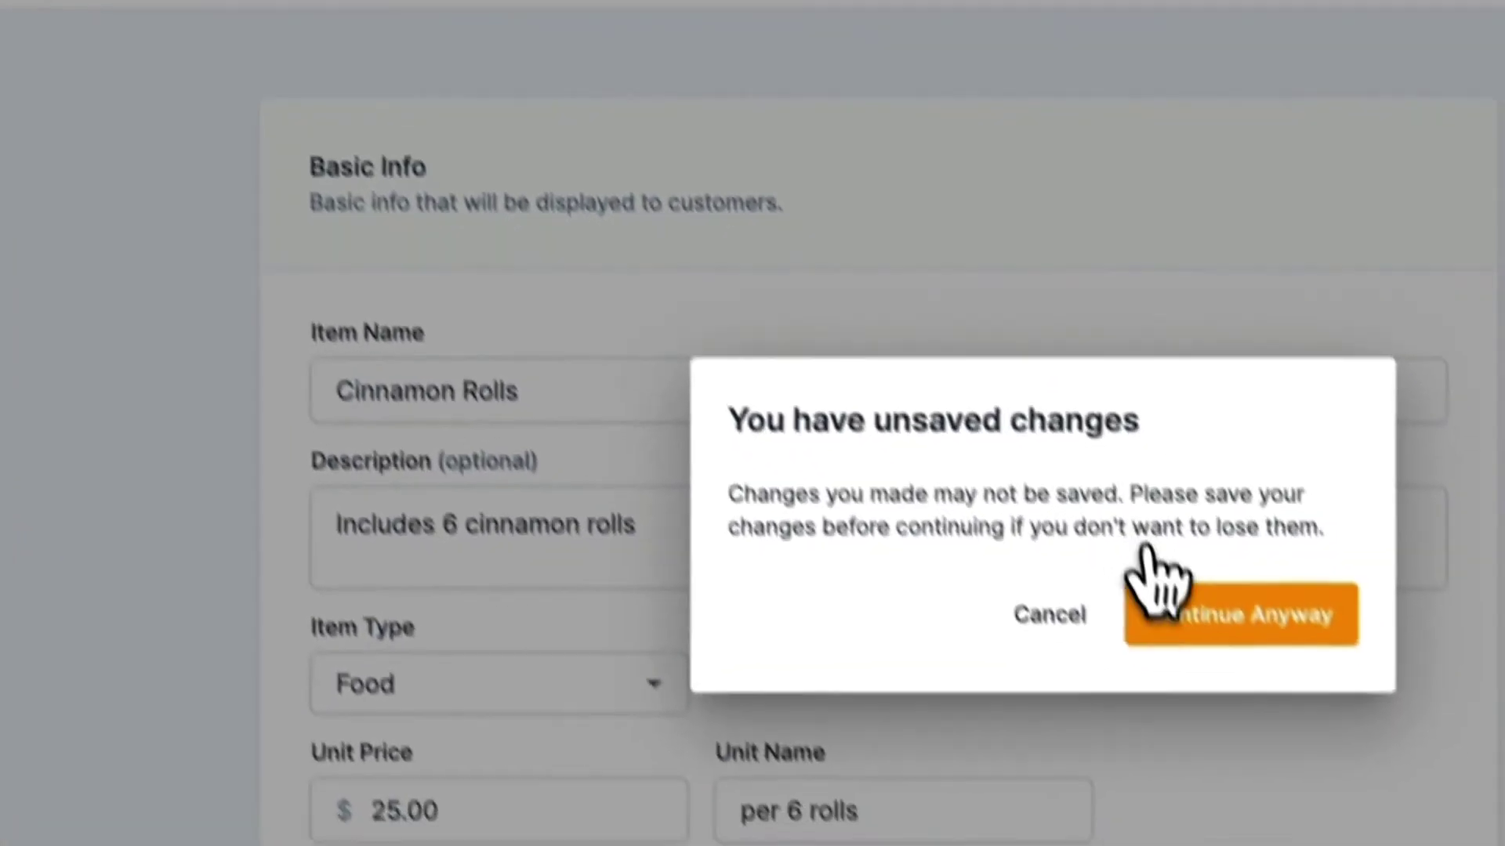
Leave Cinnamon Rolls unsaved and select all 8 Pasta items for bulk editing
{"action": "left_click", "coordinate": [1160, 604]}
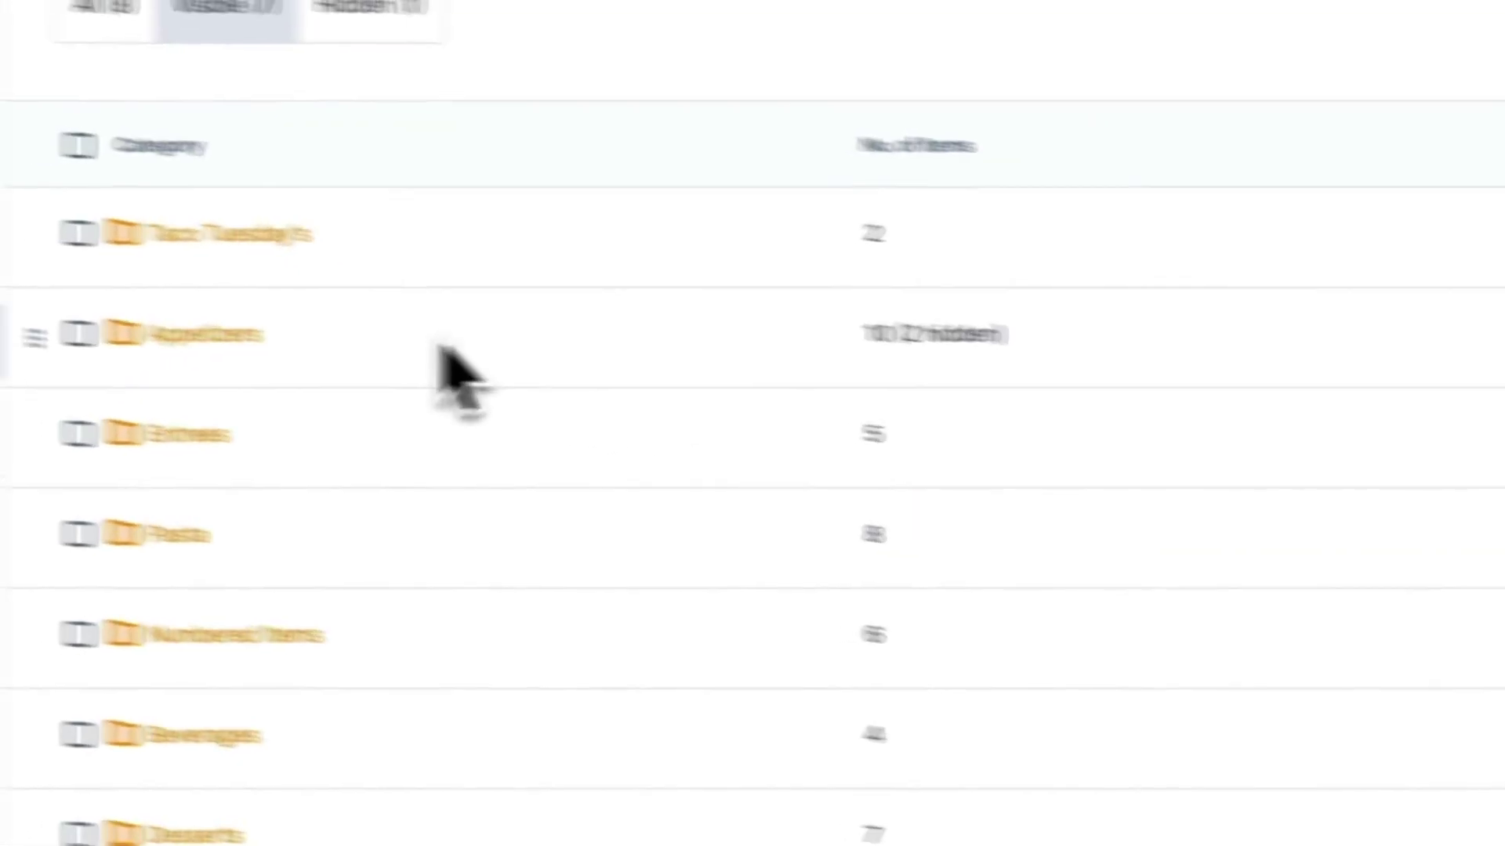
{"action": "left_click", "coordinate": [184, 539]}
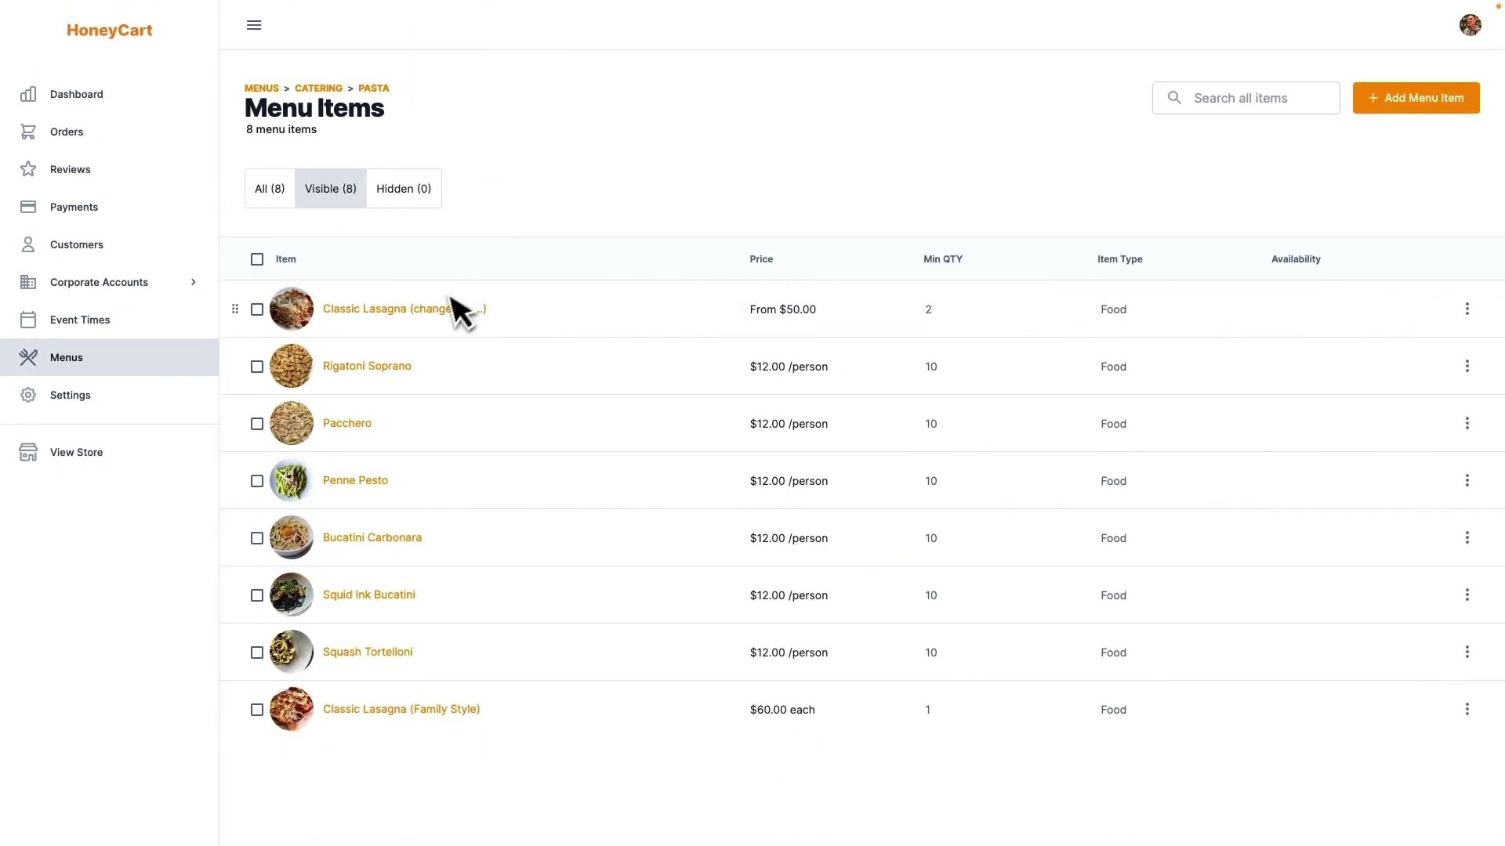
{"action": "left_click", "coordinate": [257, 260]}
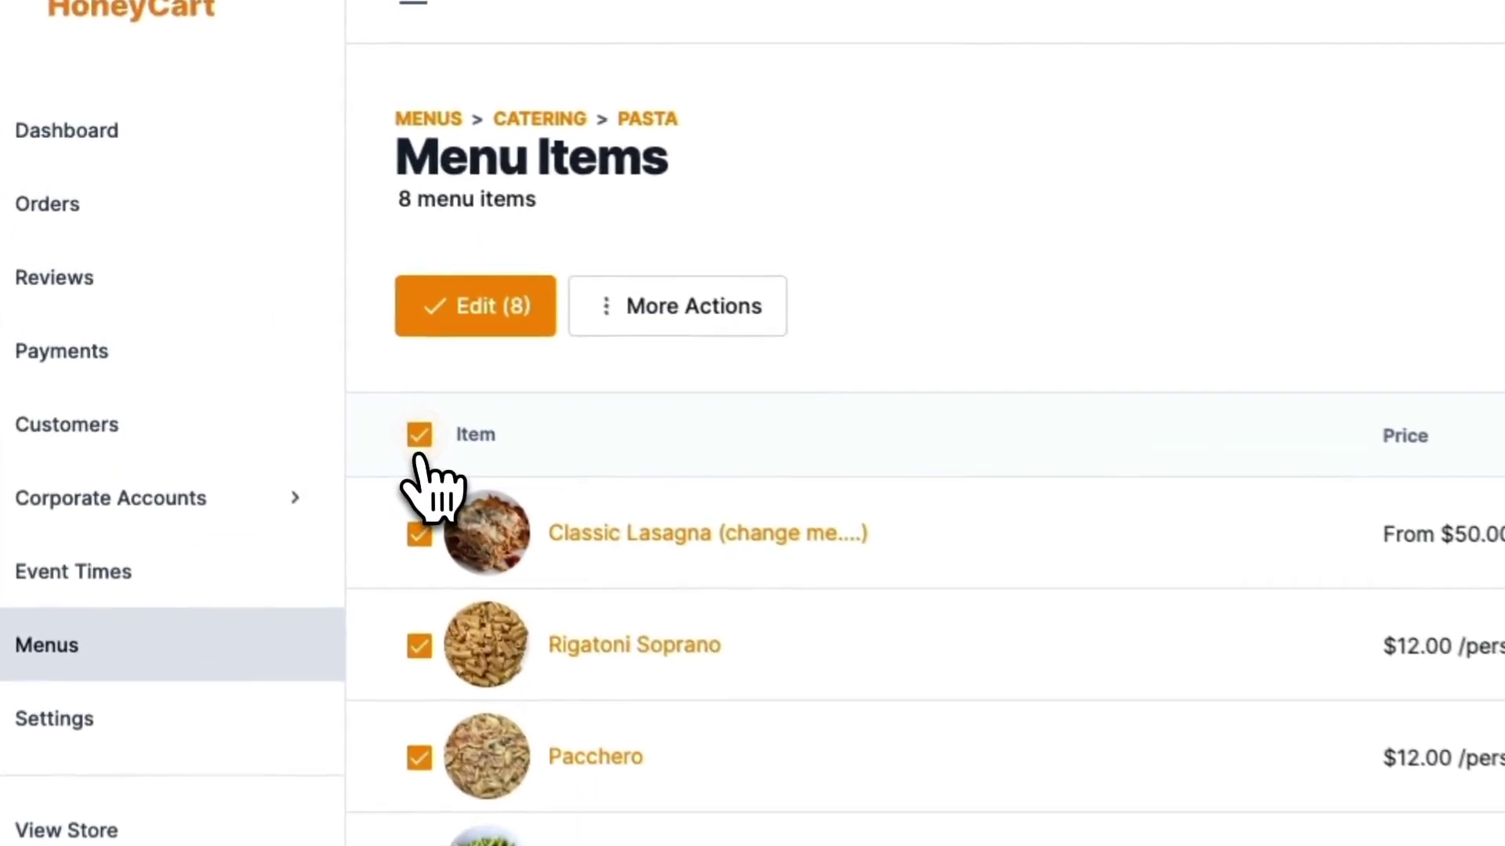
{"action": "left_click", "coordinate": [474, 317]}
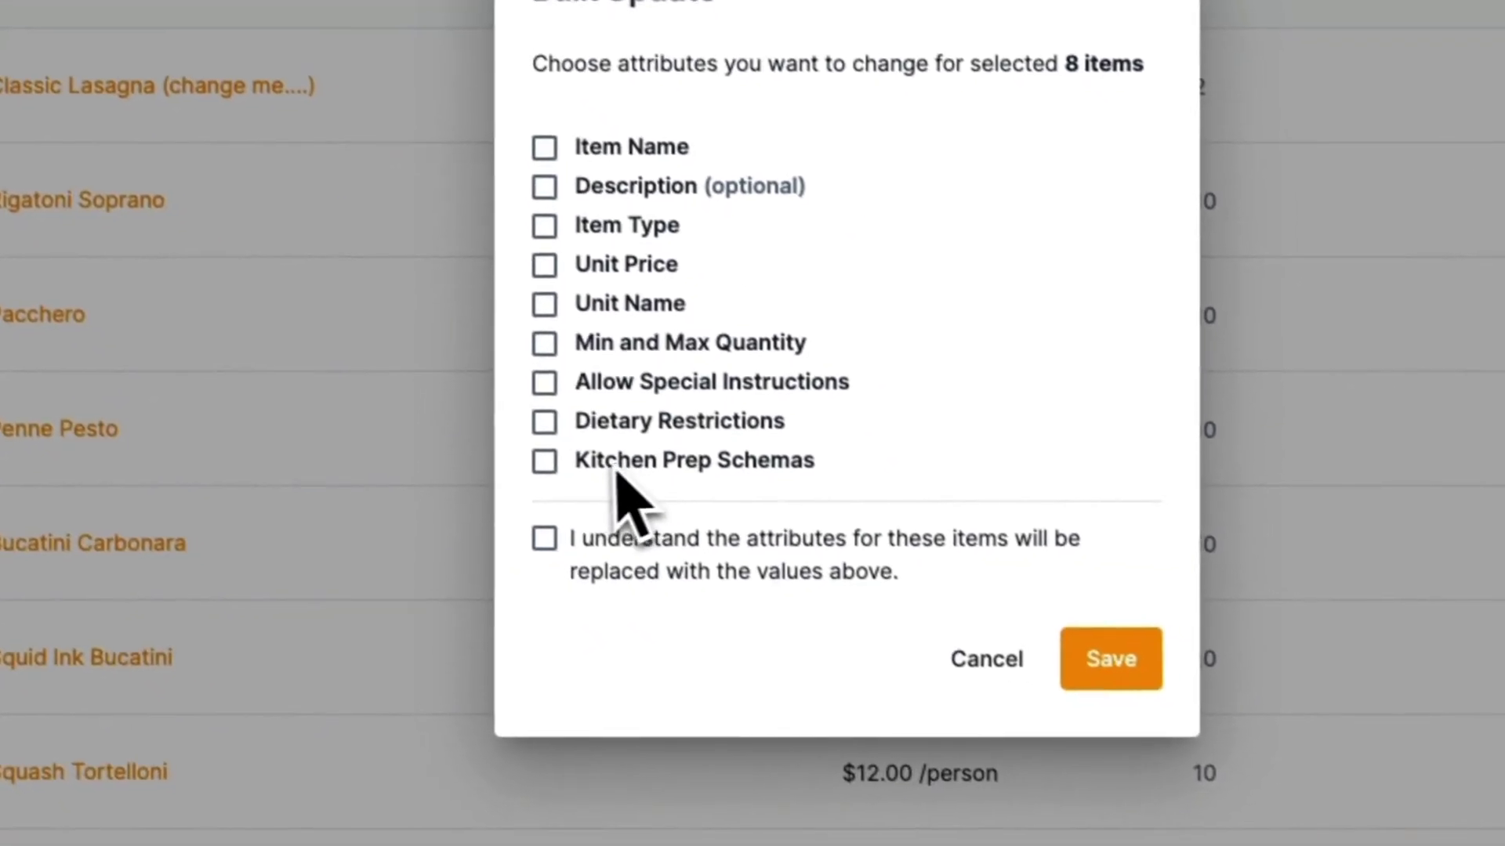
Bulk-assign the Entrees/Sides prep station to the Pasta items and verify it on Squid Ink Bucatini
{"action": "left_click", "coordinate": [528, 448]}
{"action": "left_click", "coordinate": [697, 459]}
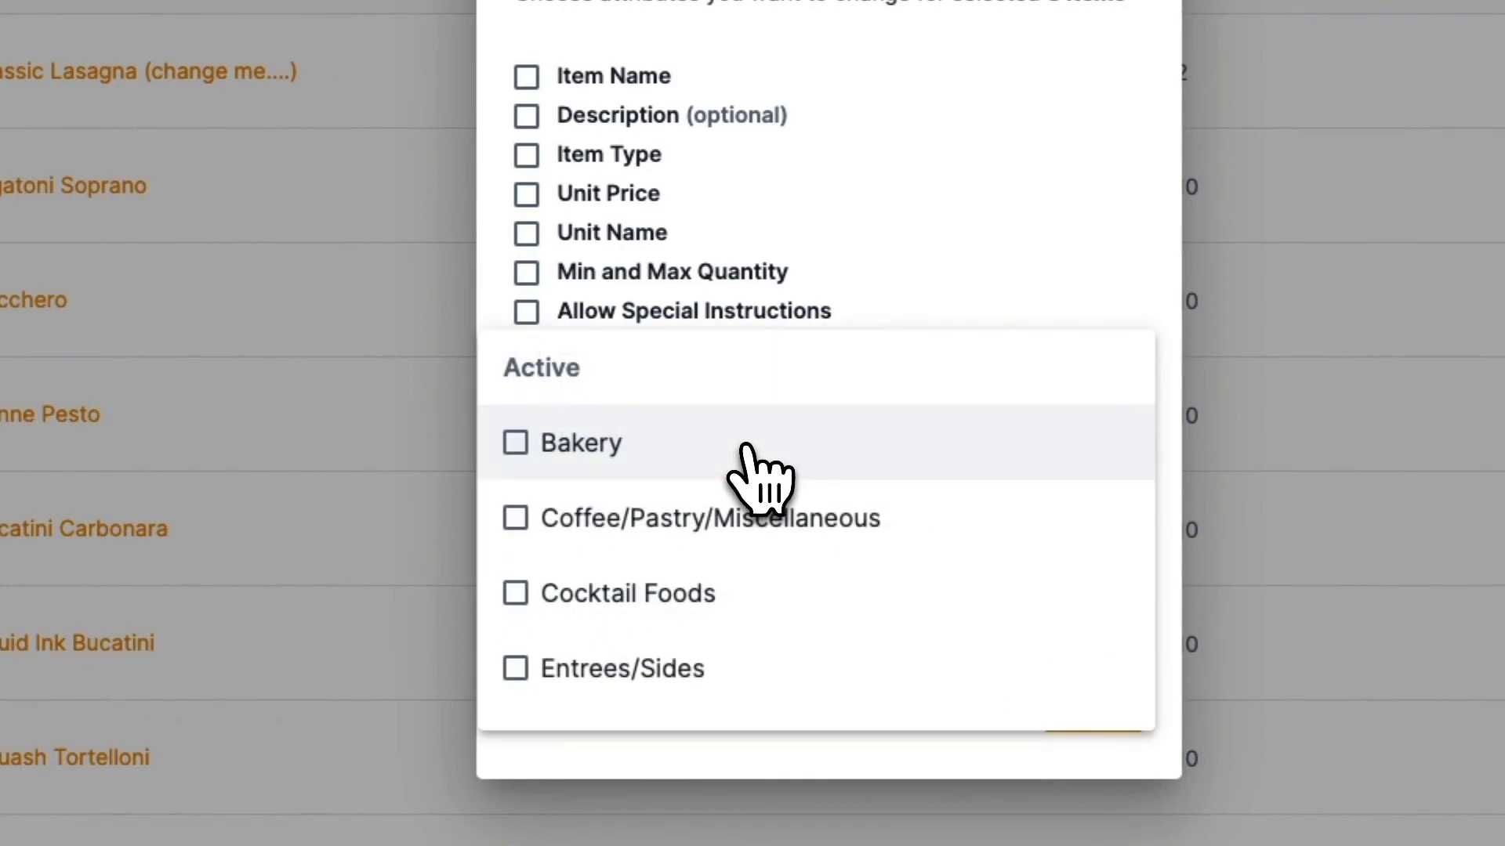
{"action": "scroll", "coordinate": [753, 470], "scroll_direction": "down", "scroll_amount": 1}
{"action": "scroll", "coordinate": [756, 474], "scroll_direction": "down", "scroll_amount": 2}
{"action": "left_click", "coordinate": [745, 446]}
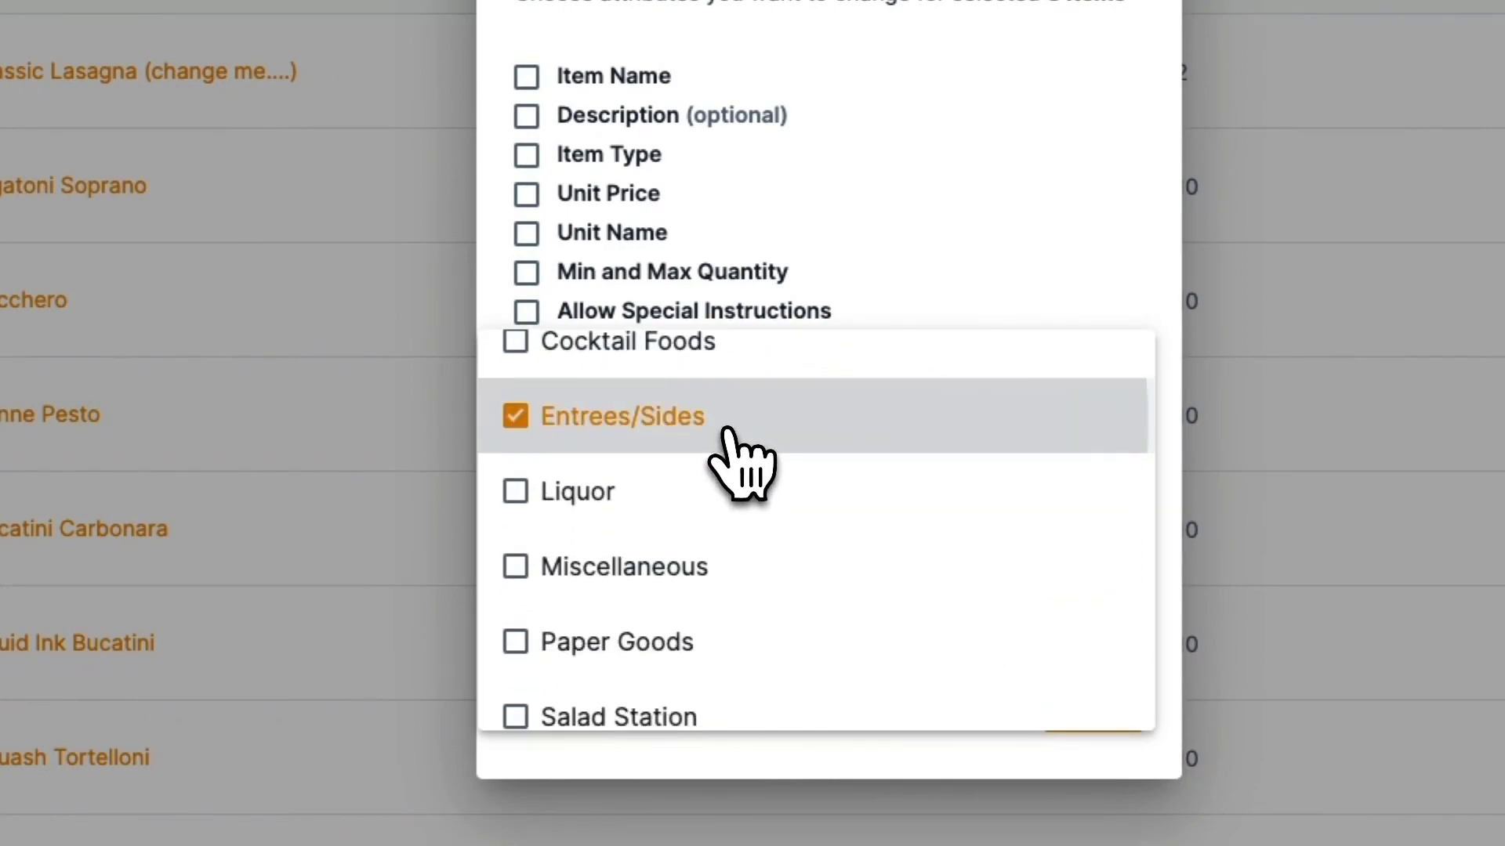
{"action": "left_click", "coordinate": [992, 312]}
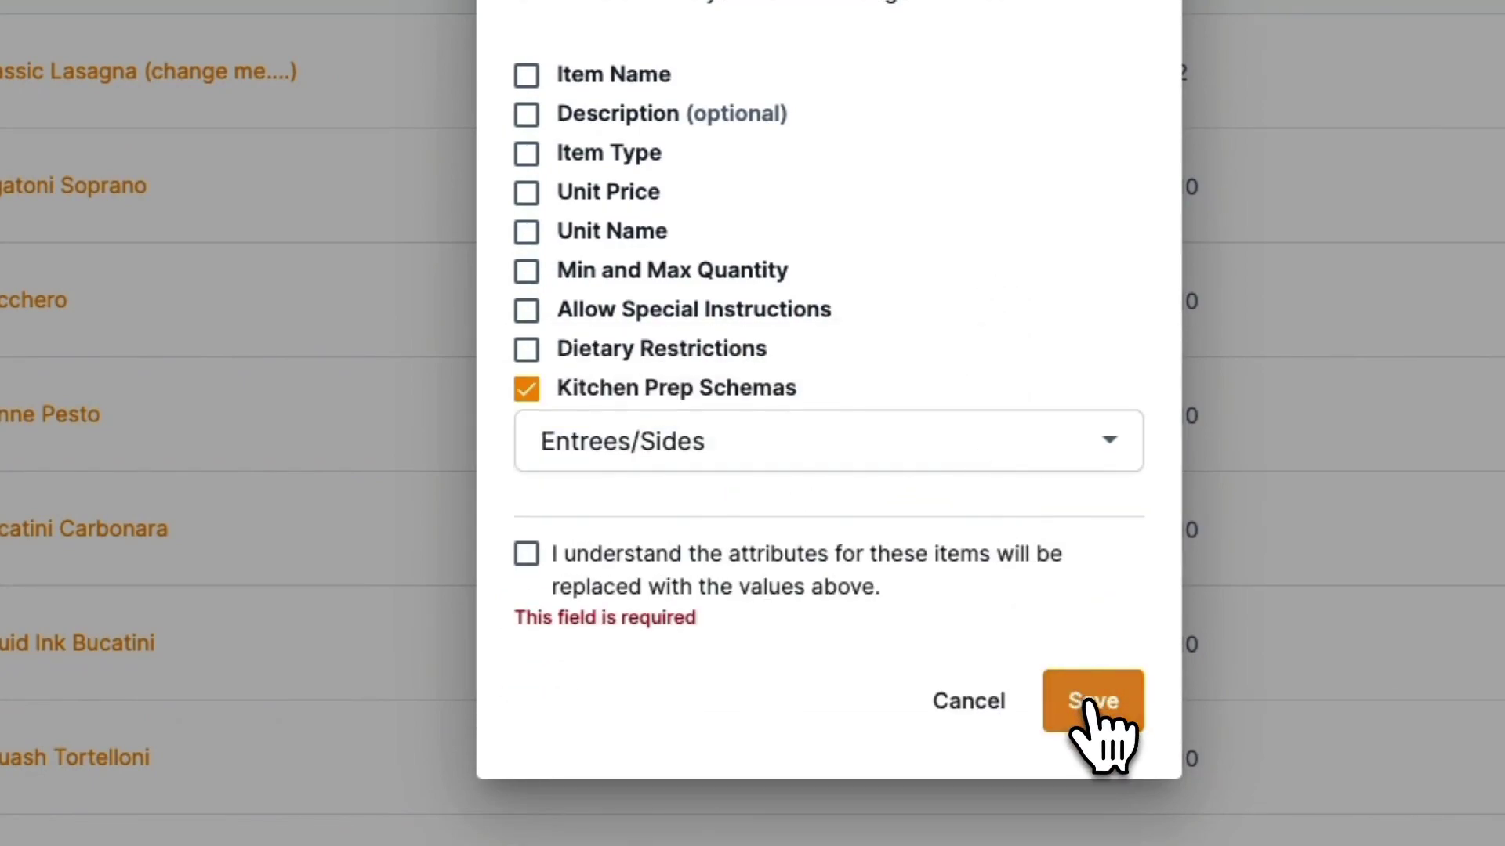
{"action": "left_click", "coordinate": [819, 587]}
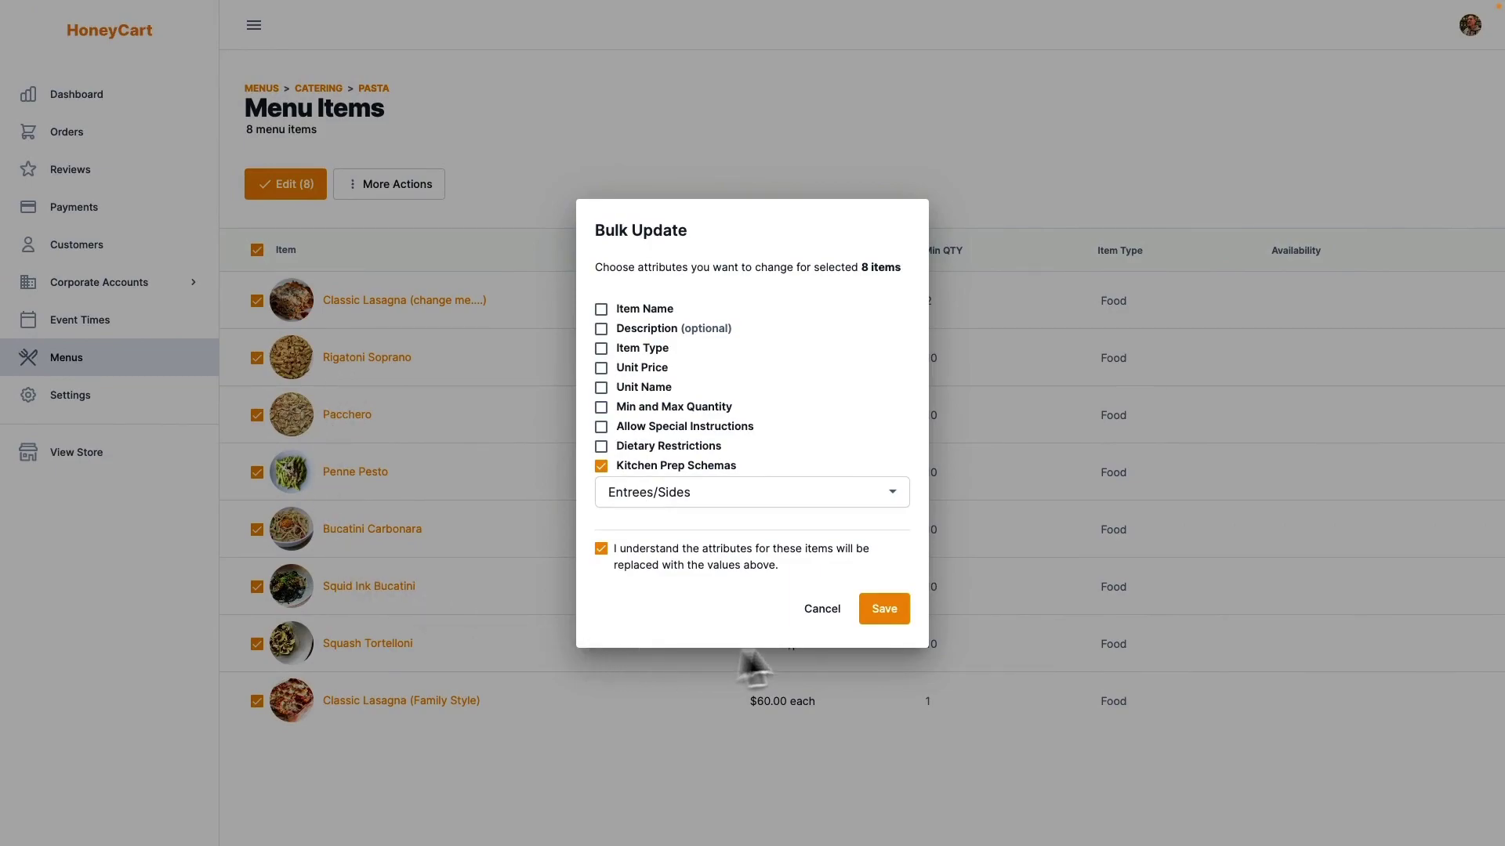
{"action": "left_click", "coordinate": [864, 615]}
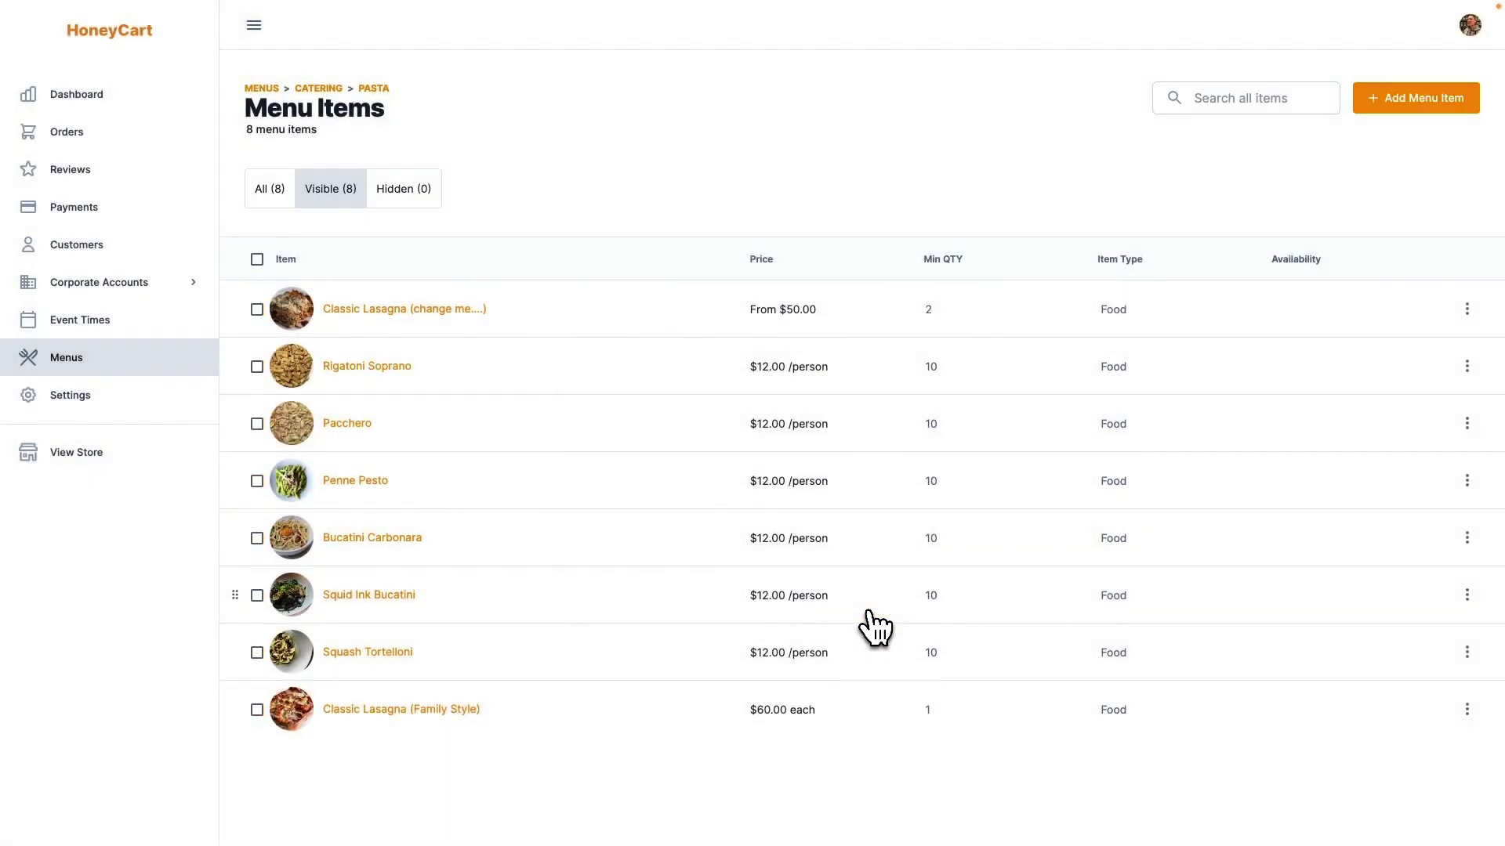
{"action": "left_click", "coordinate": [404, 599]}
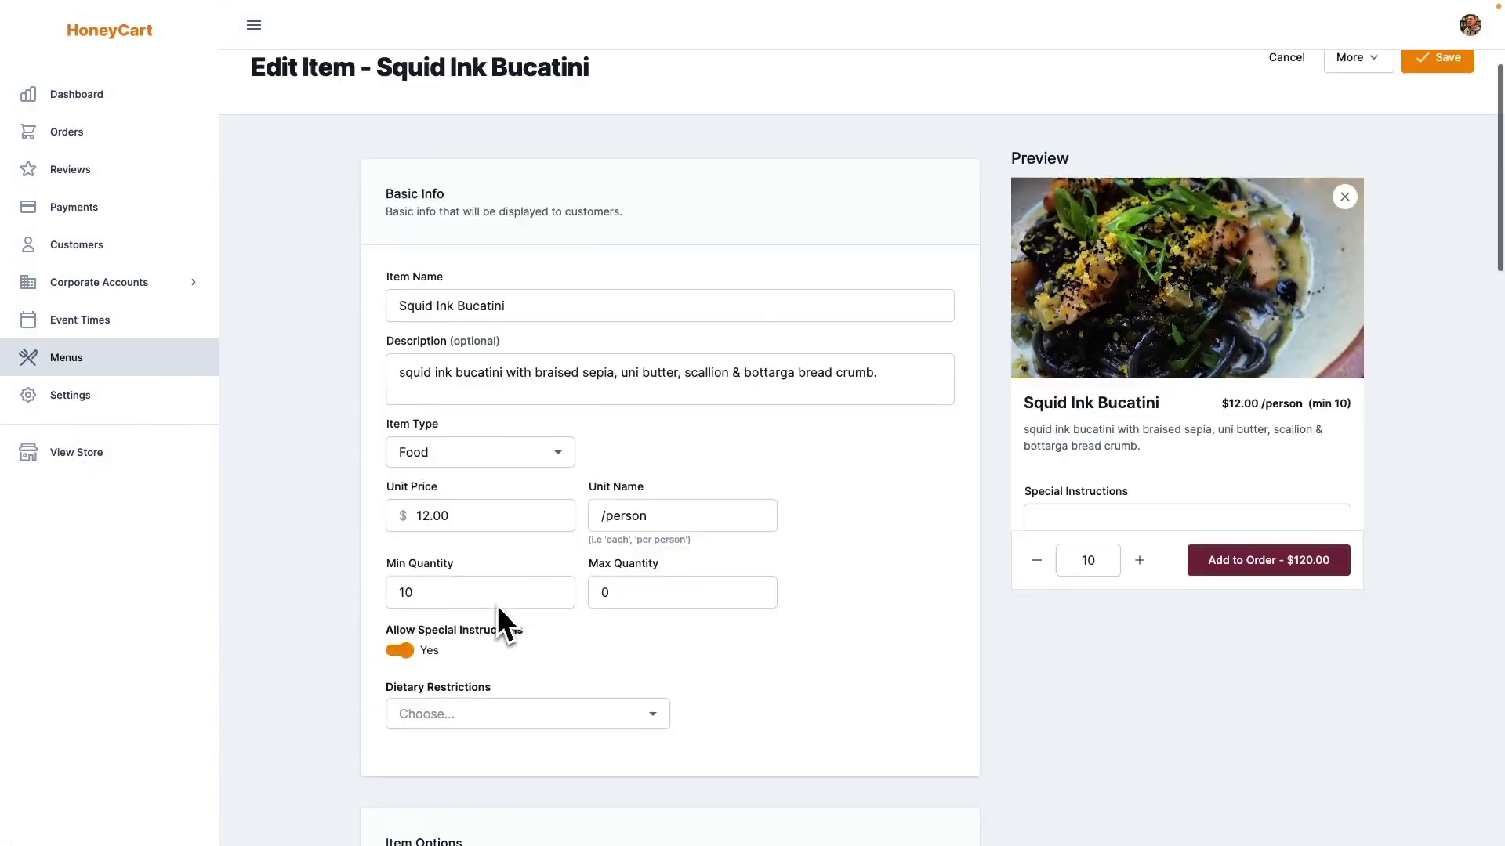
{"action": "scroll", "coordinate": [501, 611], "scroll_direction": "down", "scroll_amount": 15}
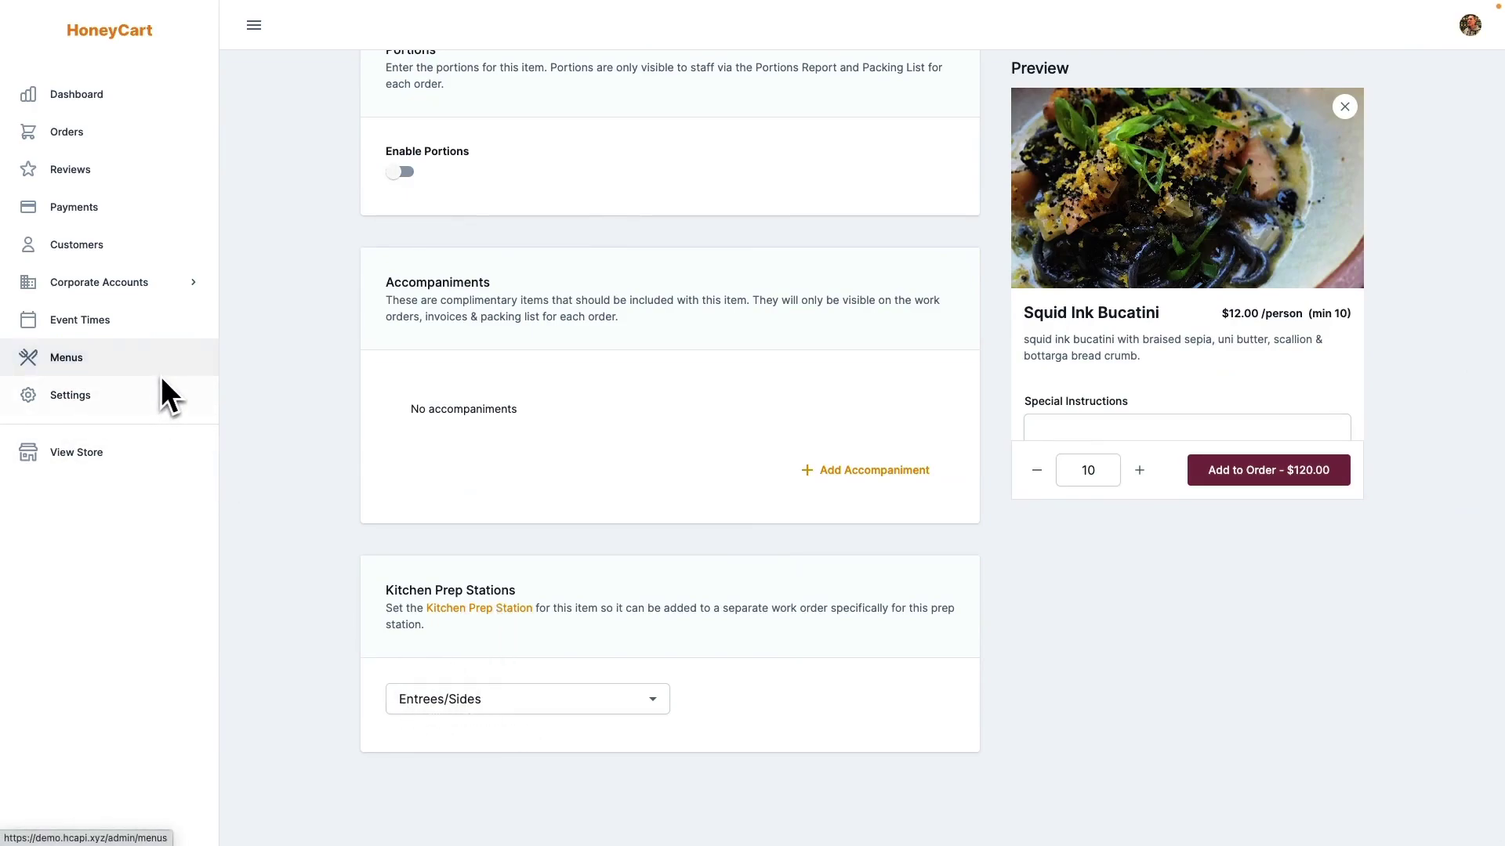
Go from Settings to the Kitchen Prep Stations page under Store Settings
{"action": "left_click", "coordinate": [126, 402]}
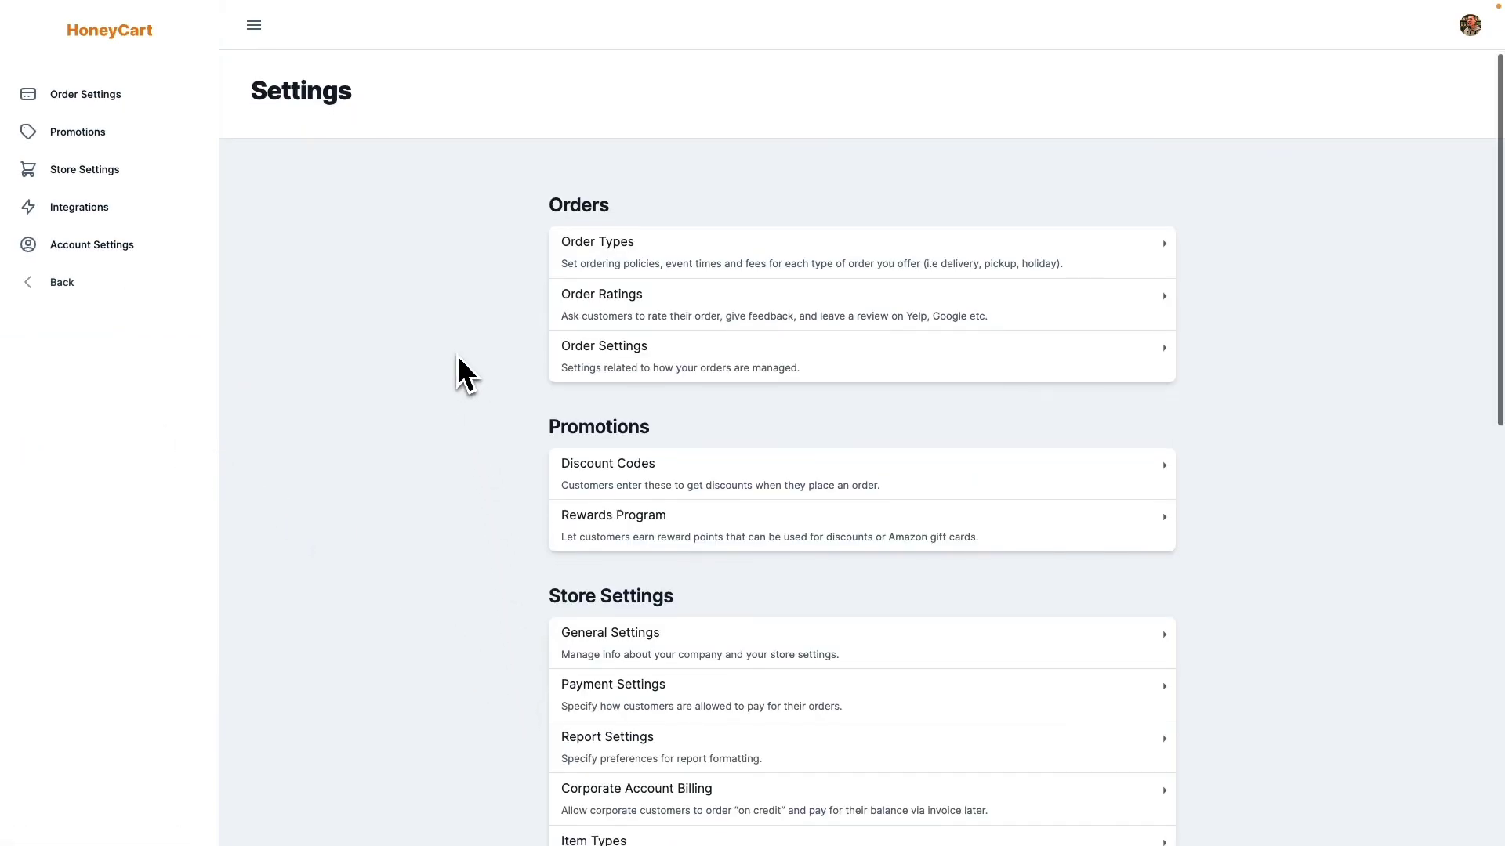
{"action": "scroll", "coordinate": [462, 375], "scroll_direction": "down", "scroll_amount": 1}
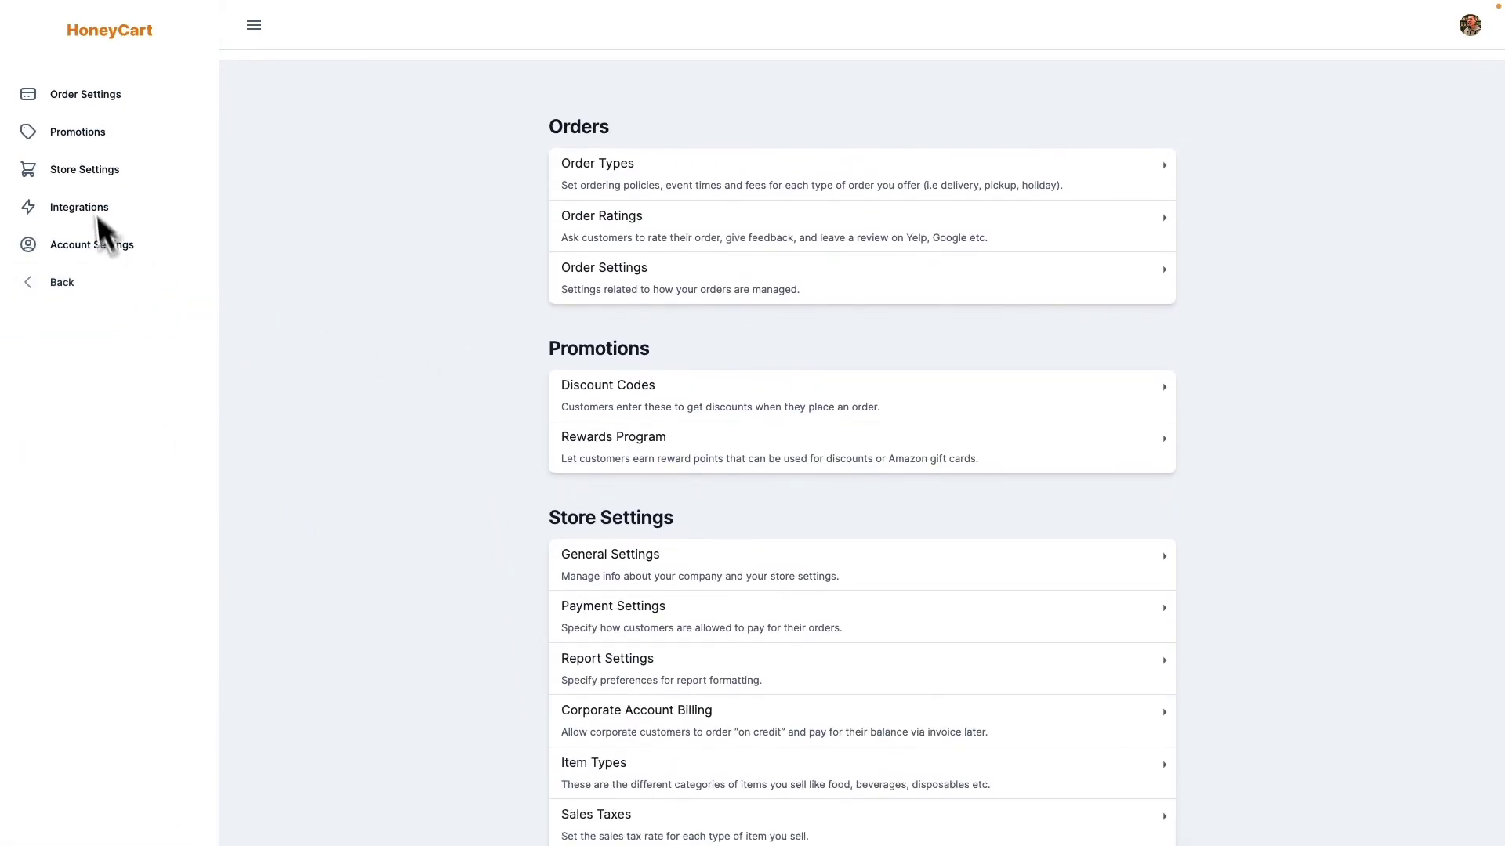
{"action": "scroll", "coordinate": [588, 376], "scroll_direction": "down", "scroll_amount": 3}
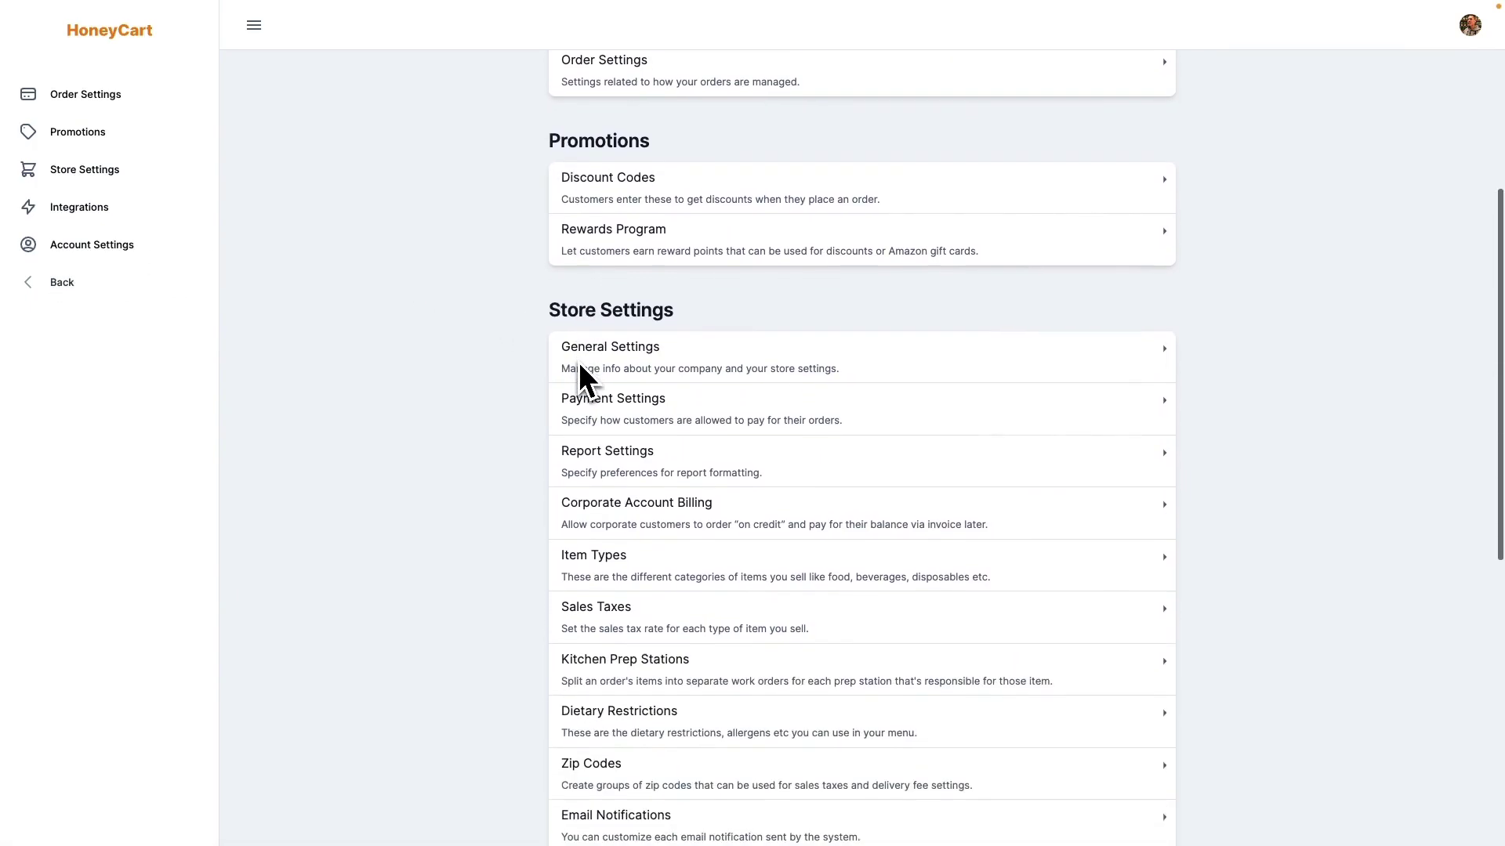
{"action": "scroll", "coordinate": [583, 380], "scroll_direction": "down", "scroll_amount": 1}
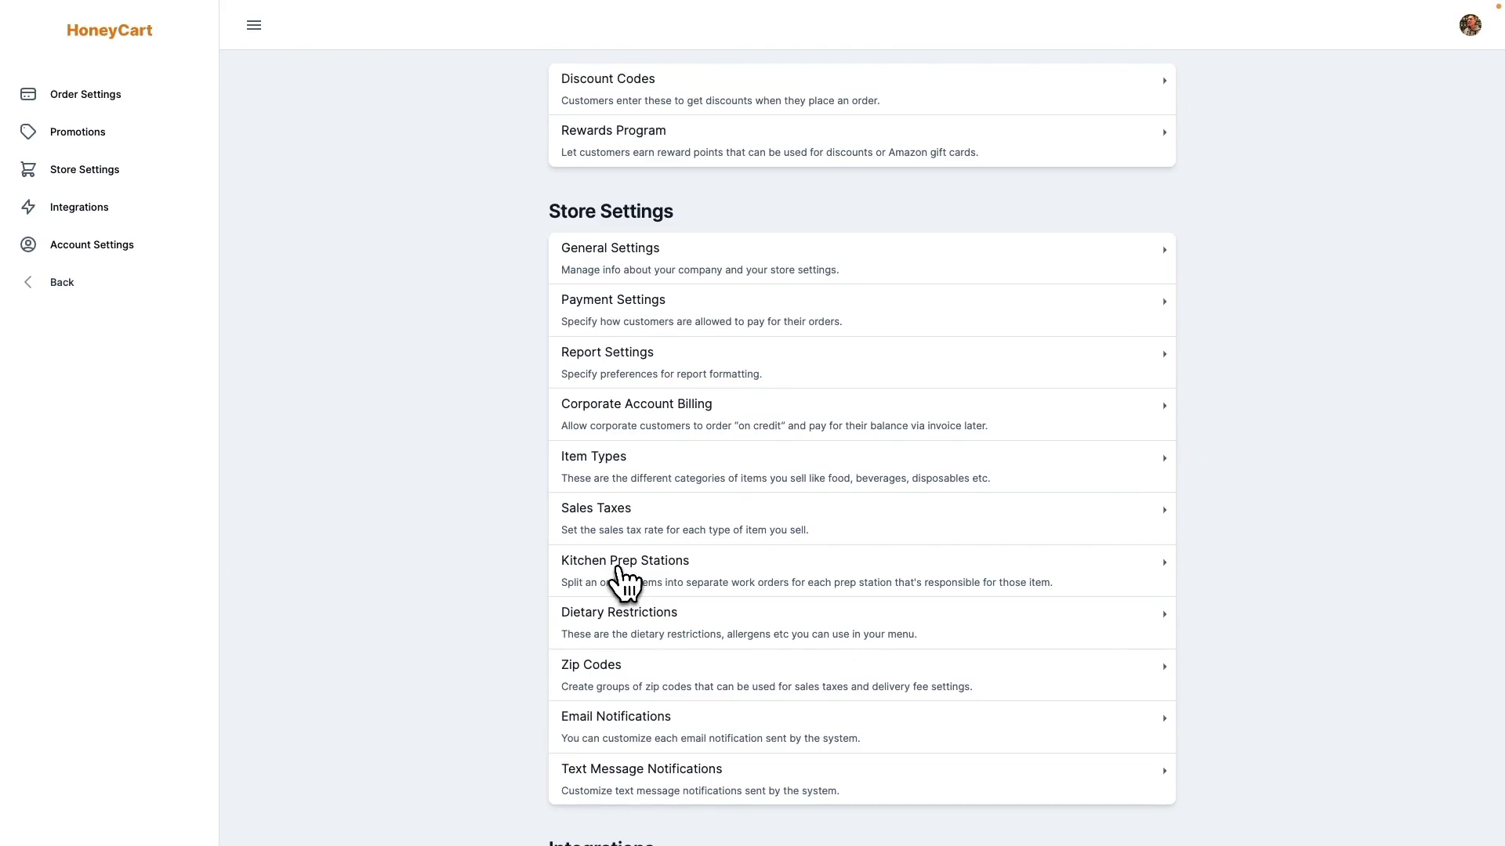
{"action": "left_click", "coordinate": [621, 582]}
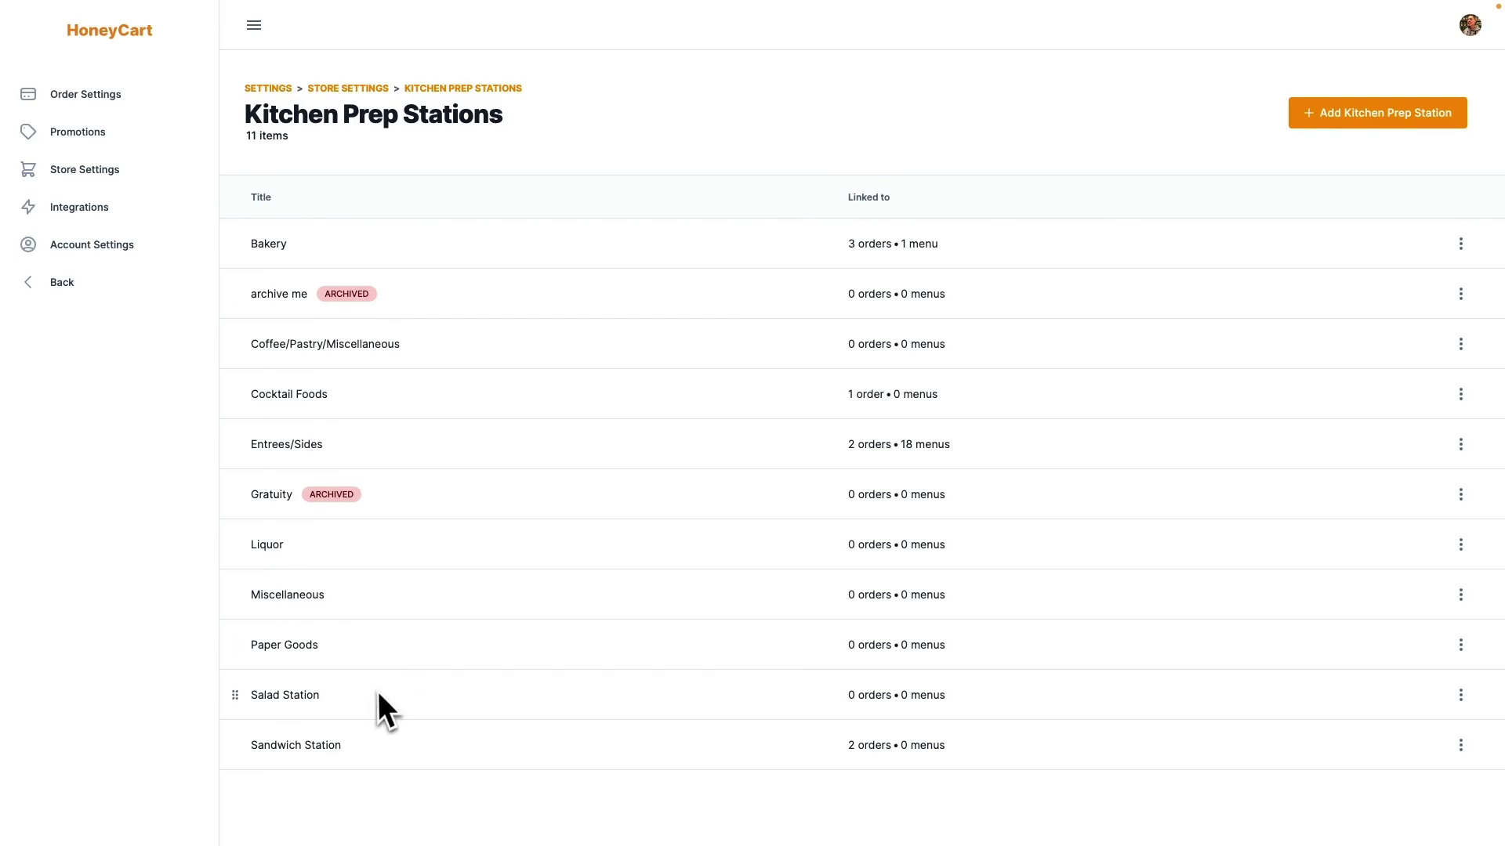
Add a new kitchen prep station titled 'French Fries'
{"action": "left_click", "coordinate": [1332, 113]}
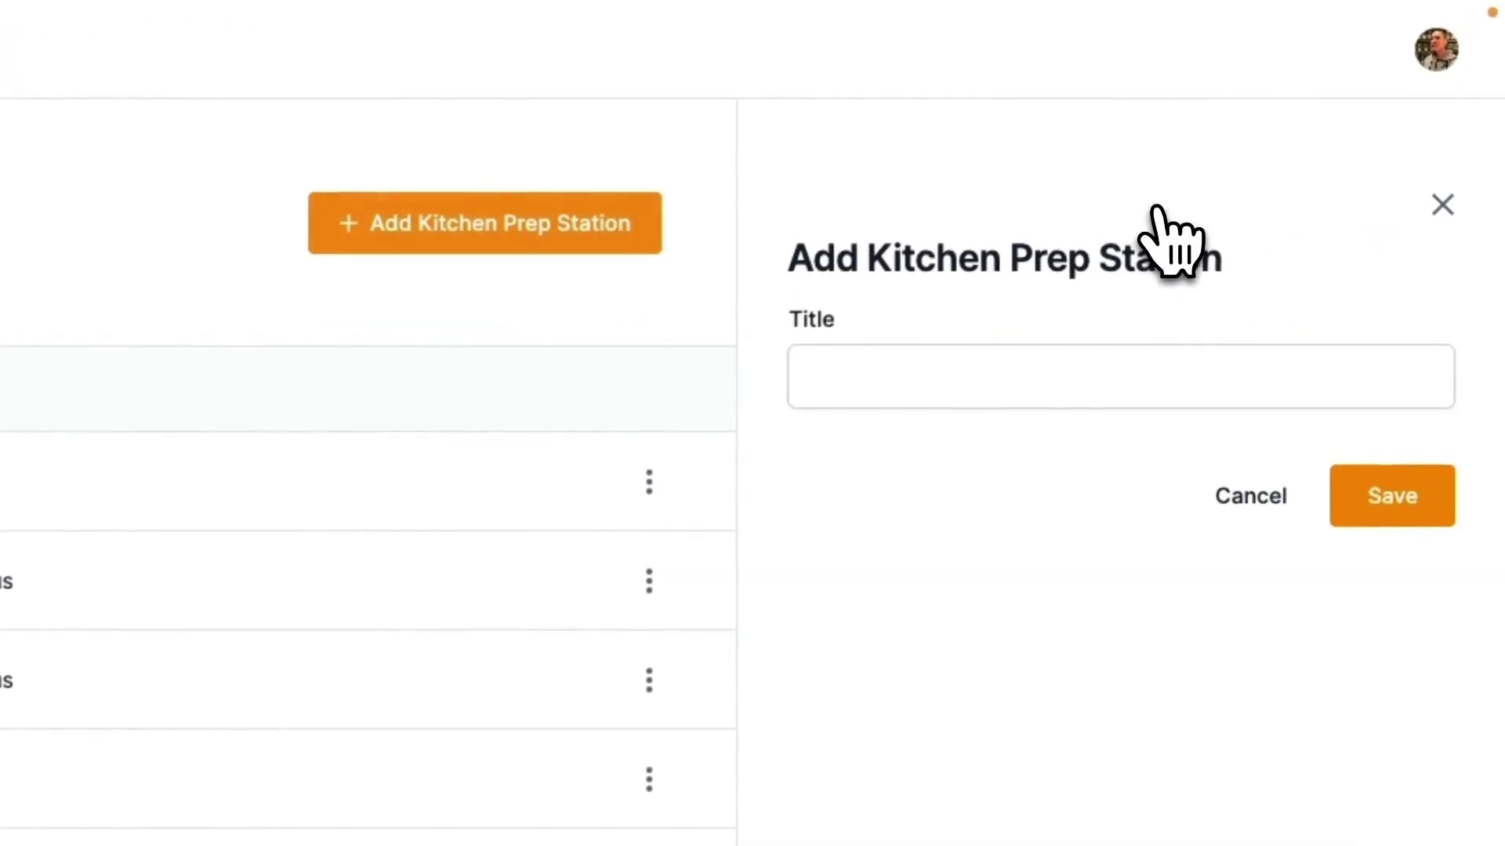
{"action": "left_click", "coordinate": [1223, 186]}
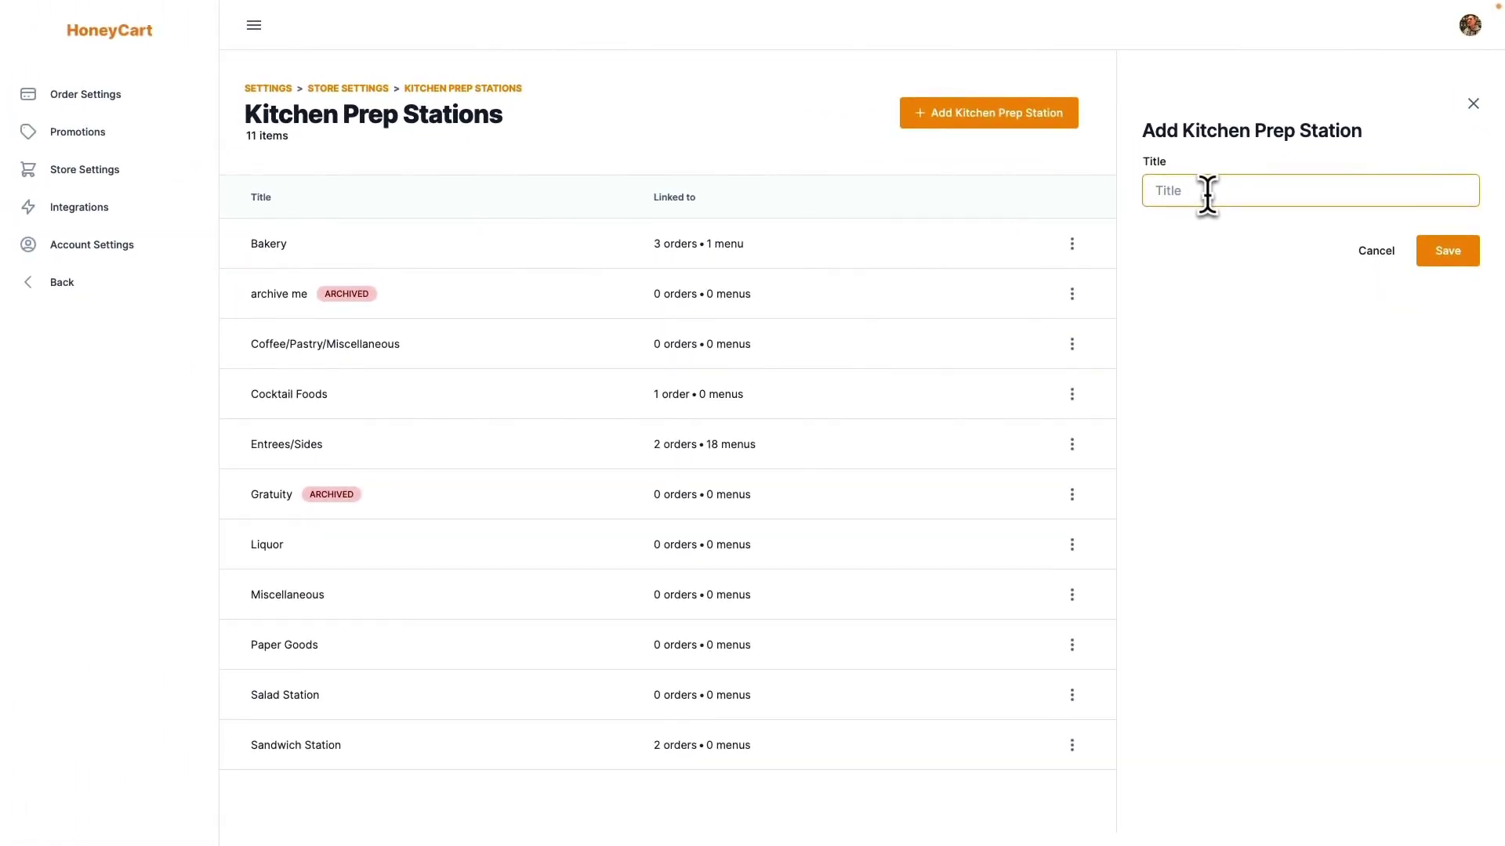
{"action": "type", "text": "French Fries"}
{"action": "left_click", "coordinate": [1428, 249]}
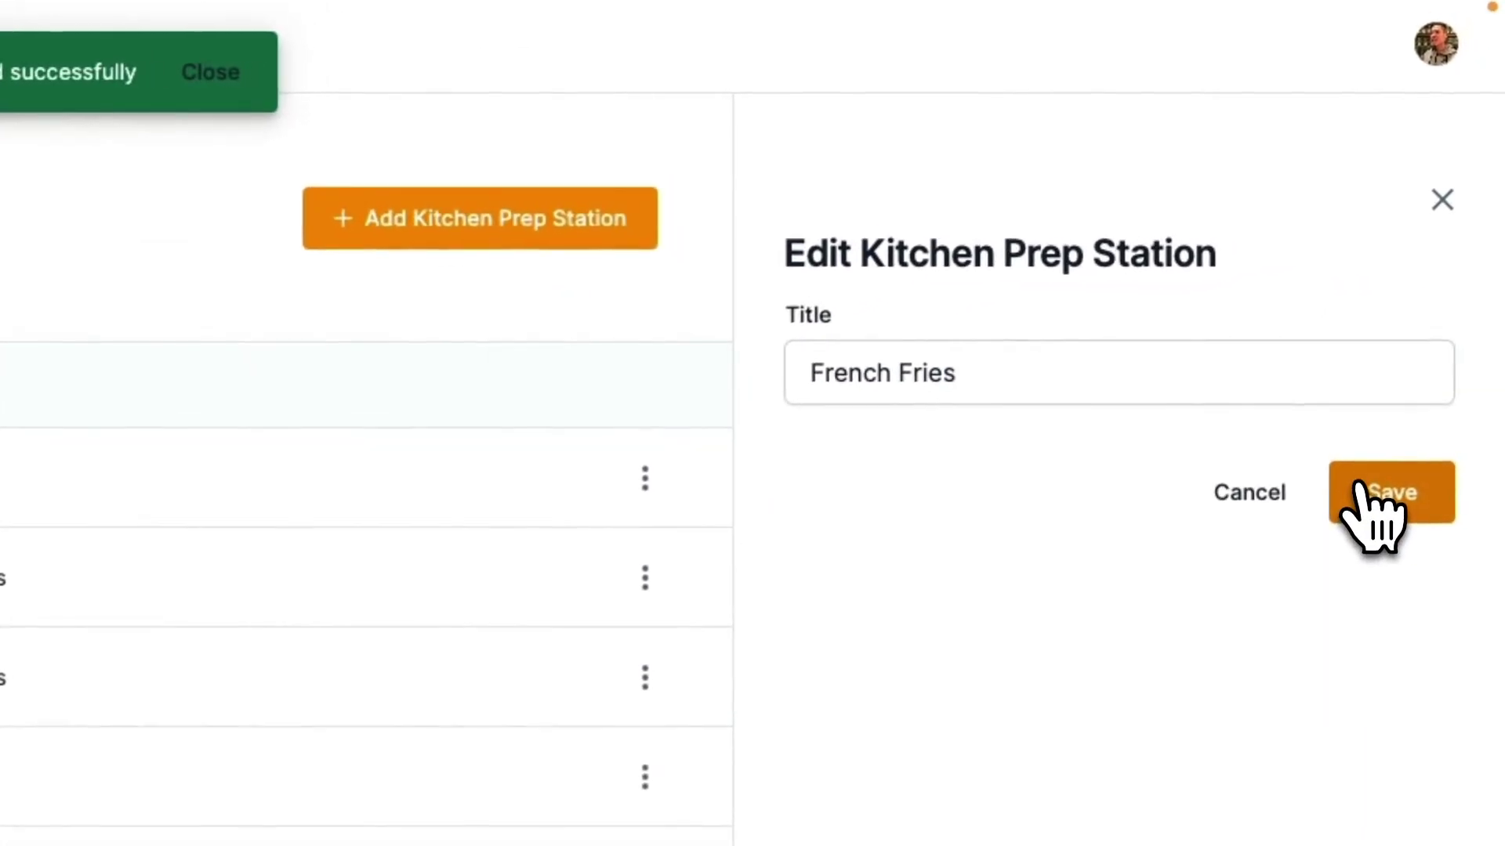
Rename the new station to 'Fry Station' and save it
{"action": "triple_click", "coordinate": [1082, 371]}
{"action": "type", "text": "Fr"}
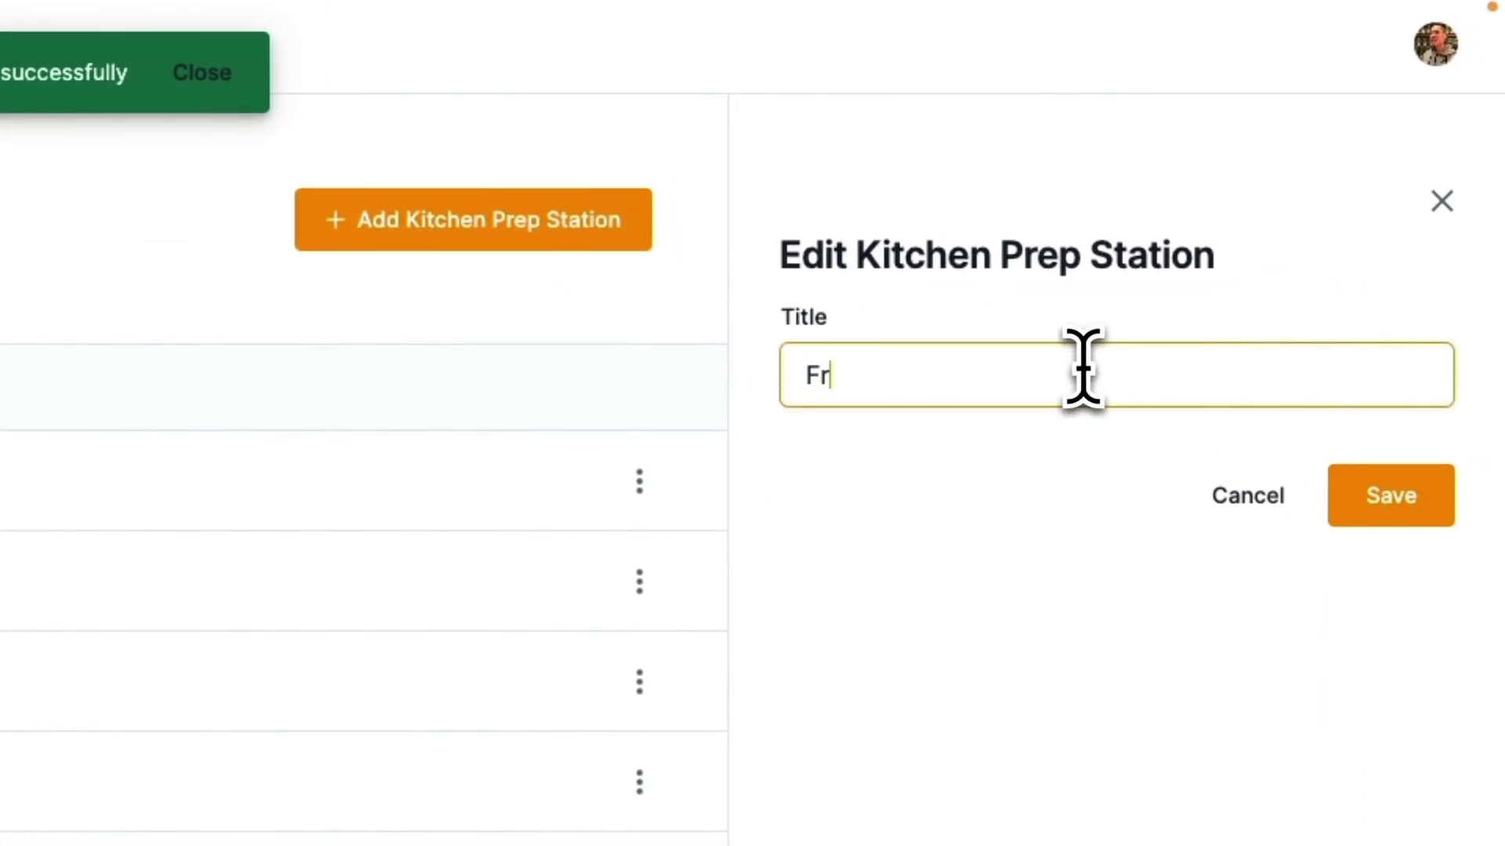
{"action": "type", "text": "y Station"}
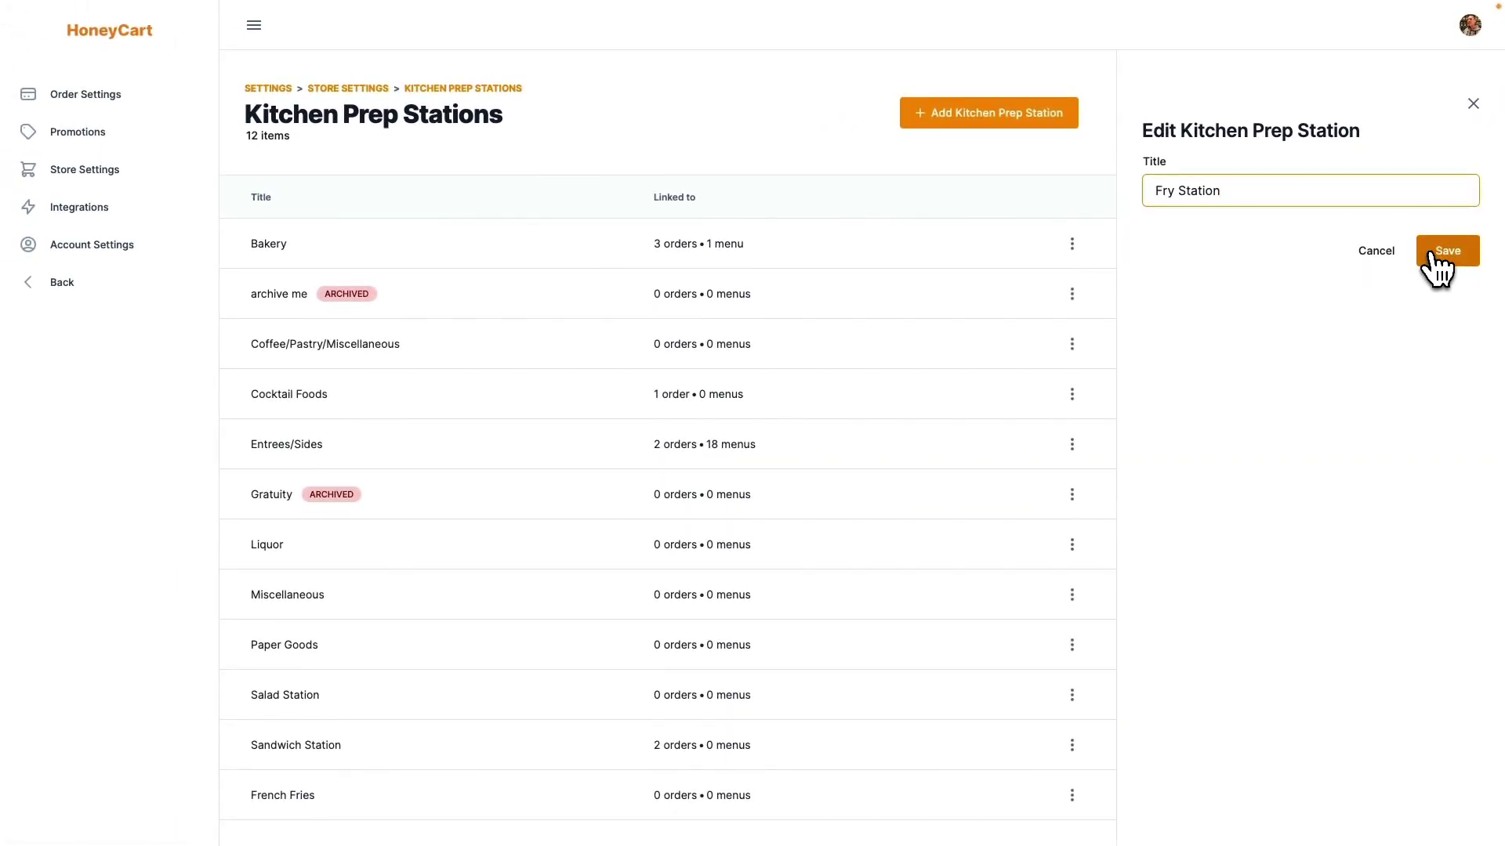
{"action": "left_click", "coordinate": [1431, 254]}
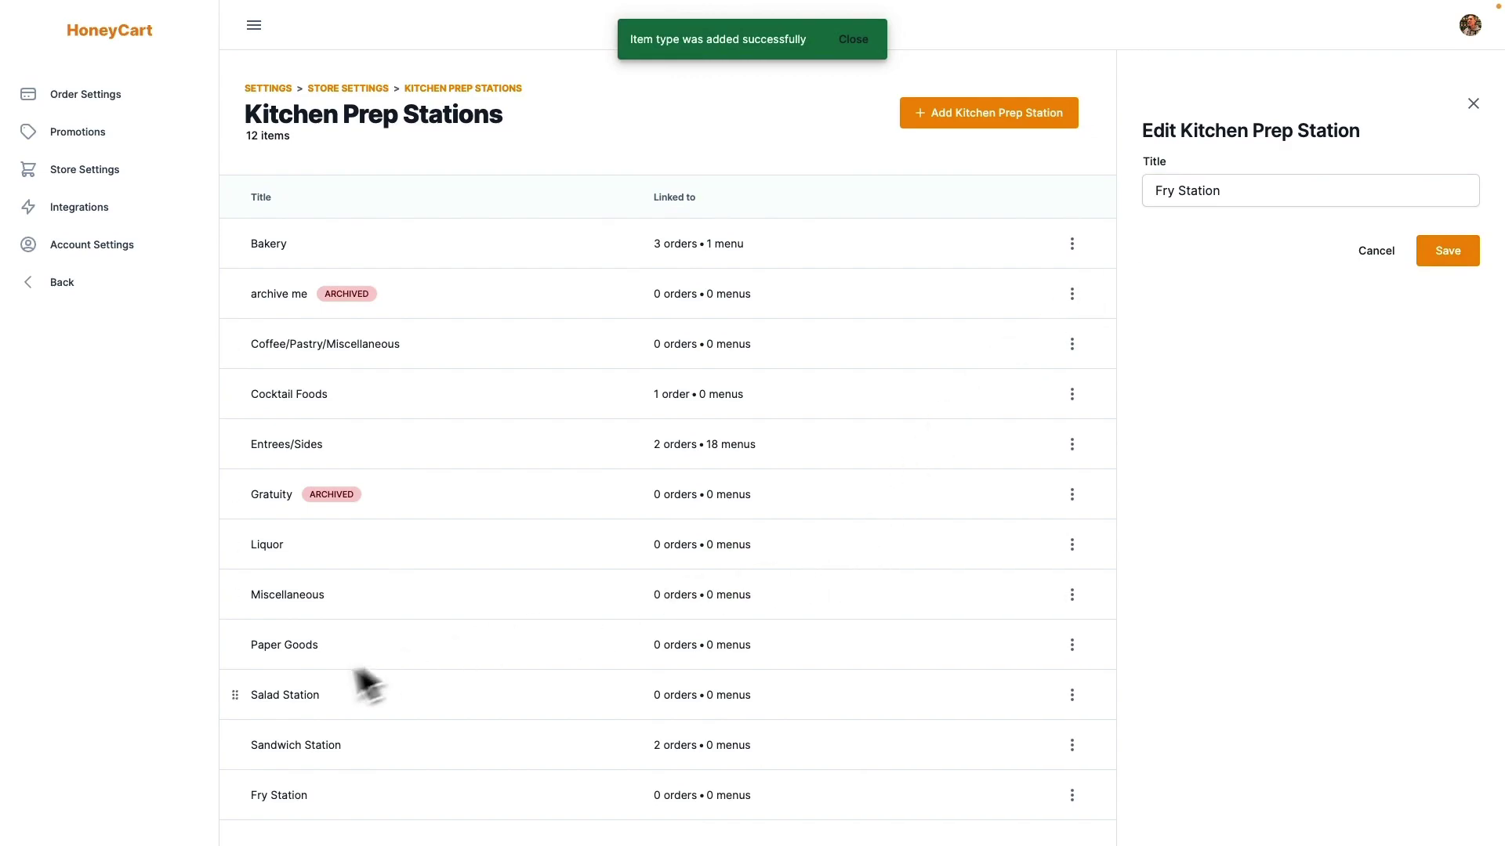
{"action": "scroll", "coordinate": [356, 674], "scroll_direction": "down", "scroll_amount": 1}
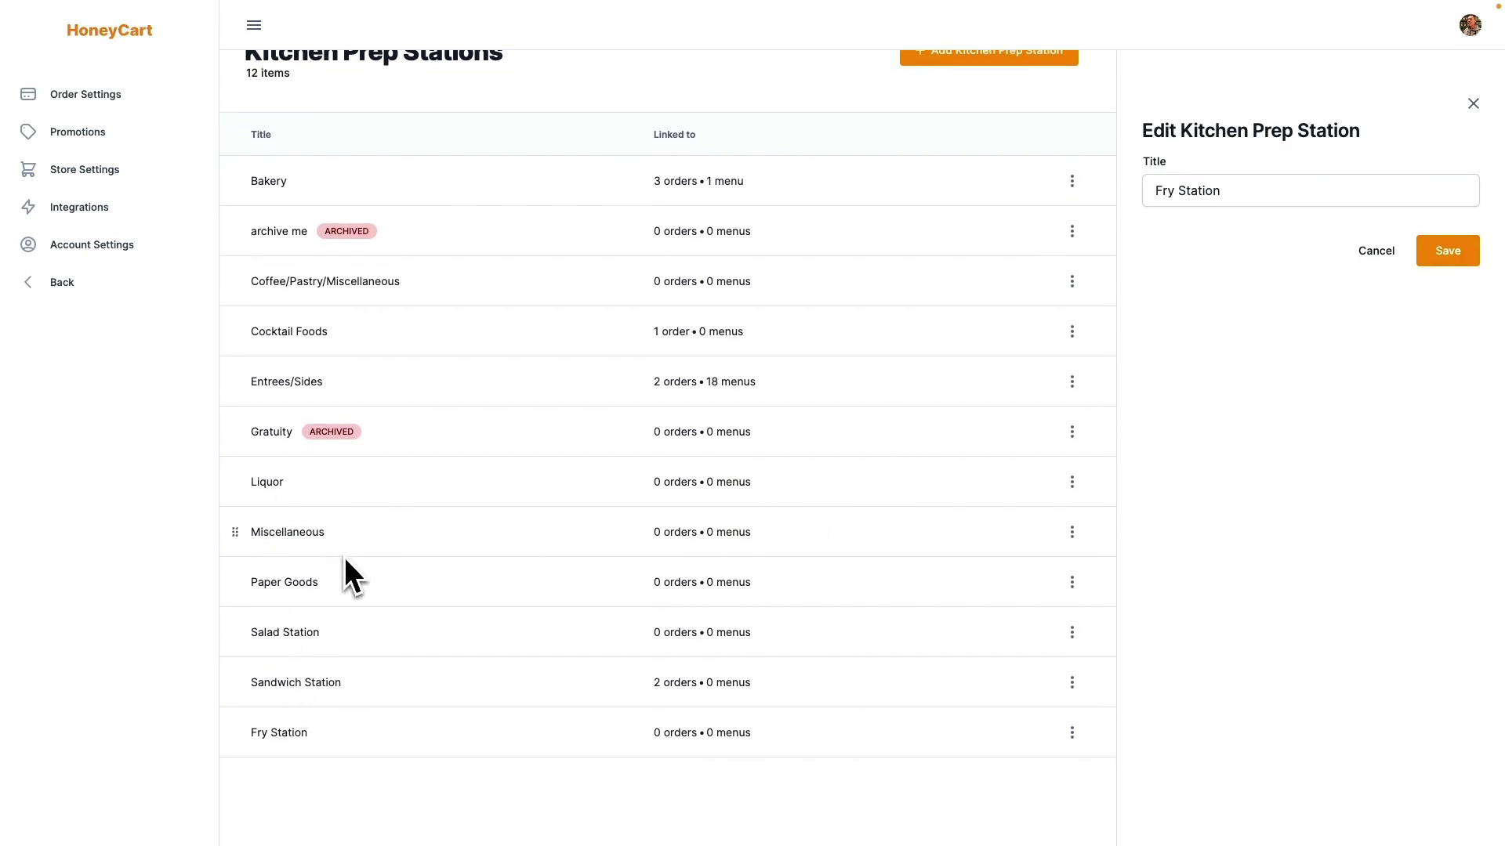